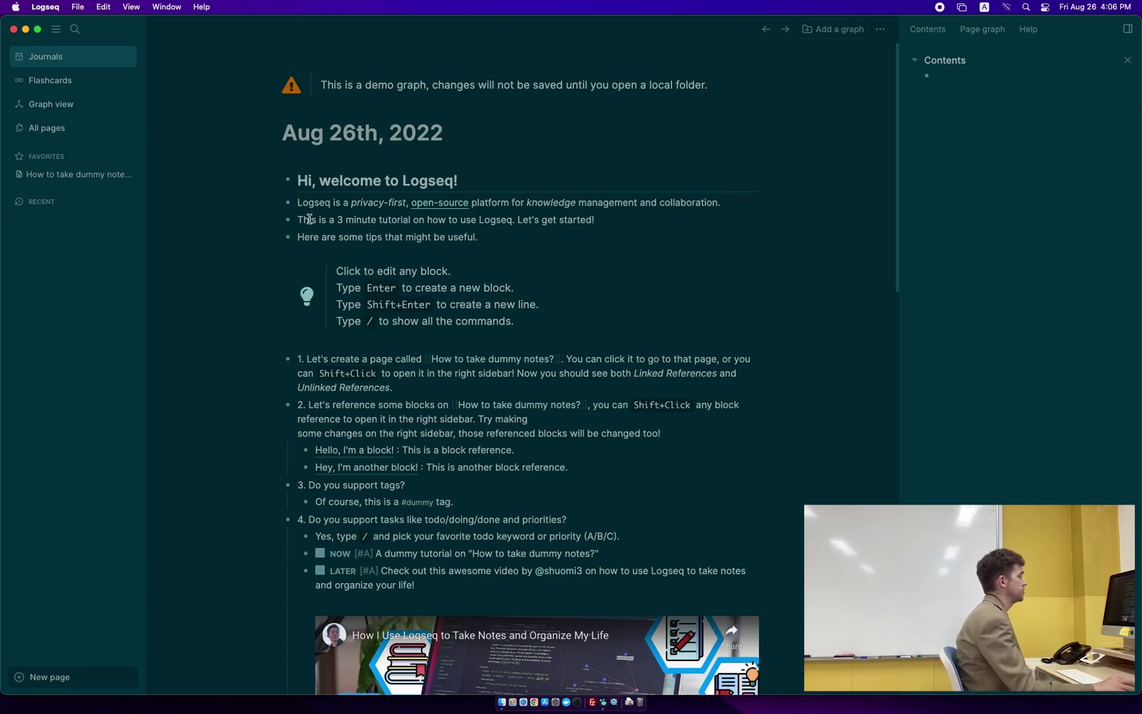
# Step: Start adding a new graph and choose the Documents folder as its location
pyautogui.scroll(-3, 325, 217)
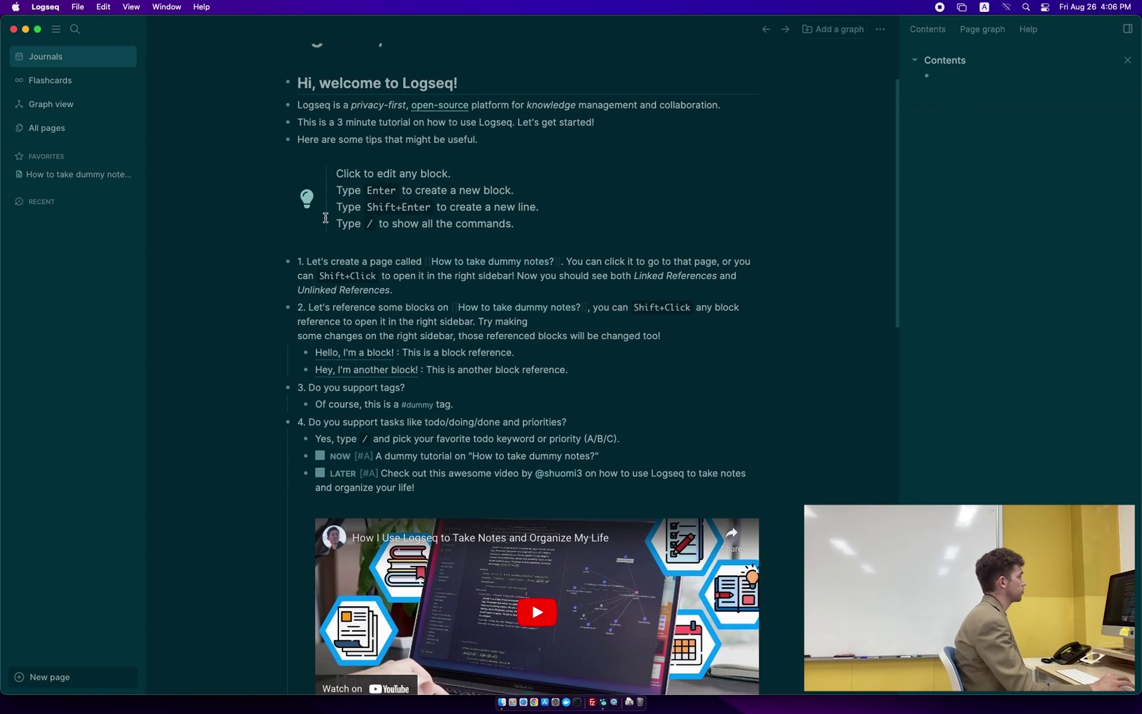
pyautogui.scroll(-3, 325, 218)
pyautogui.scroll(3, 323, 199)
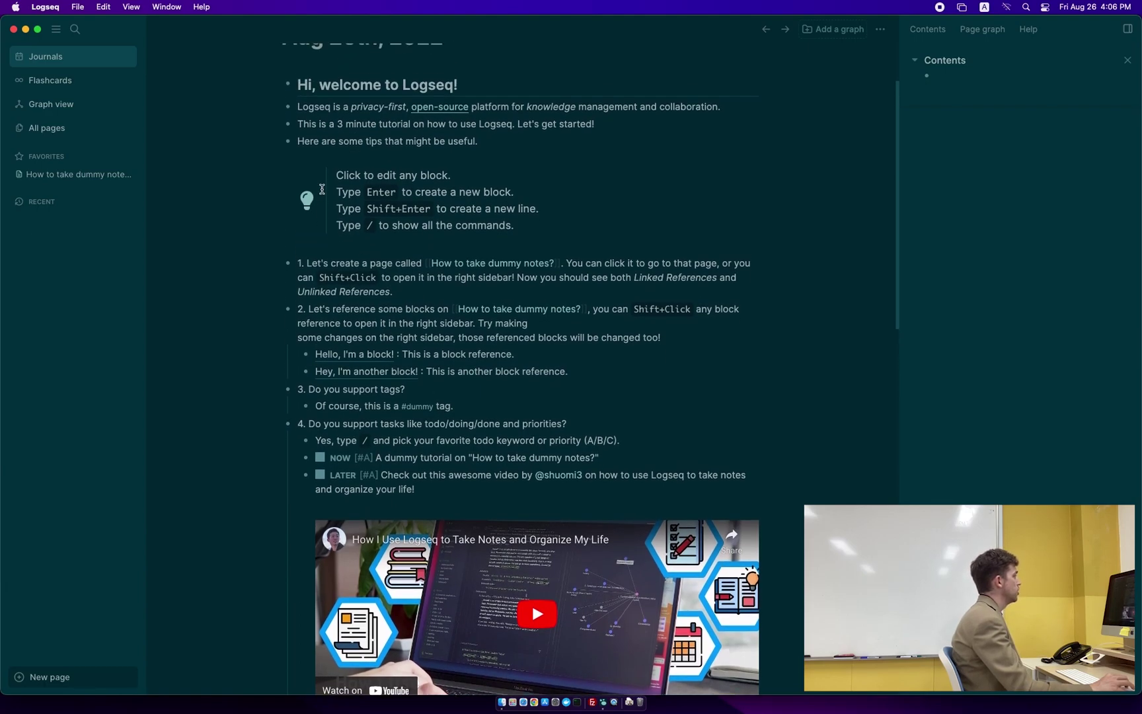
pyautogui.scroll(2, 322, 189)
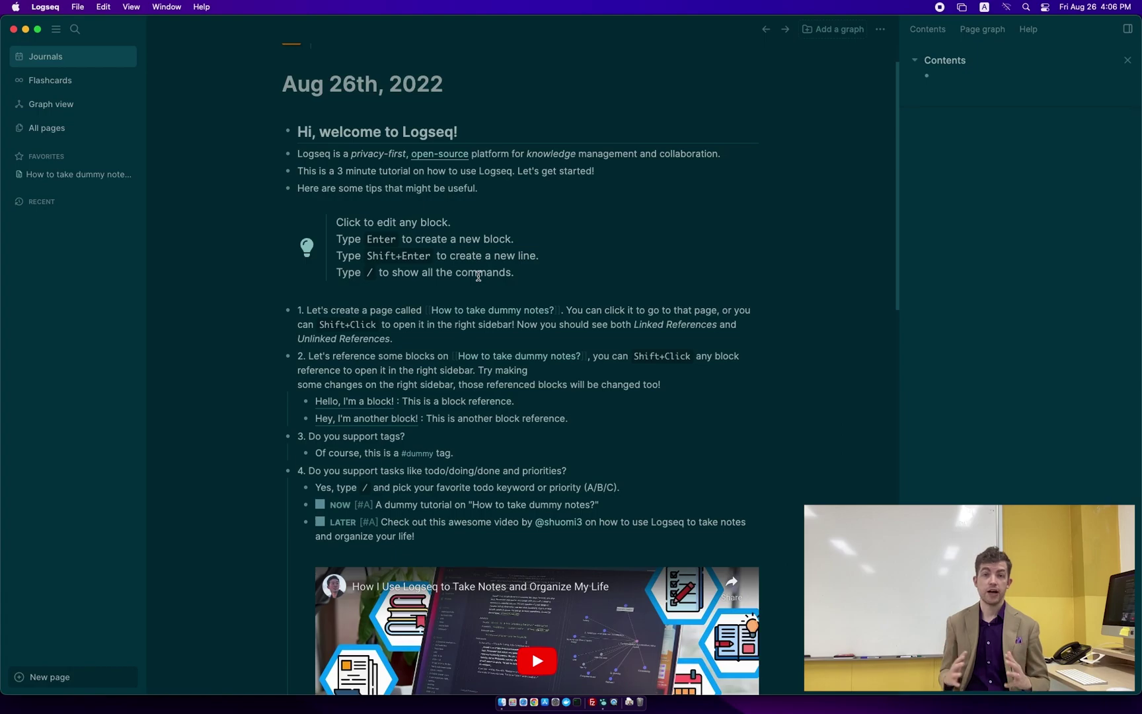
pyautogui.click(830, 30)
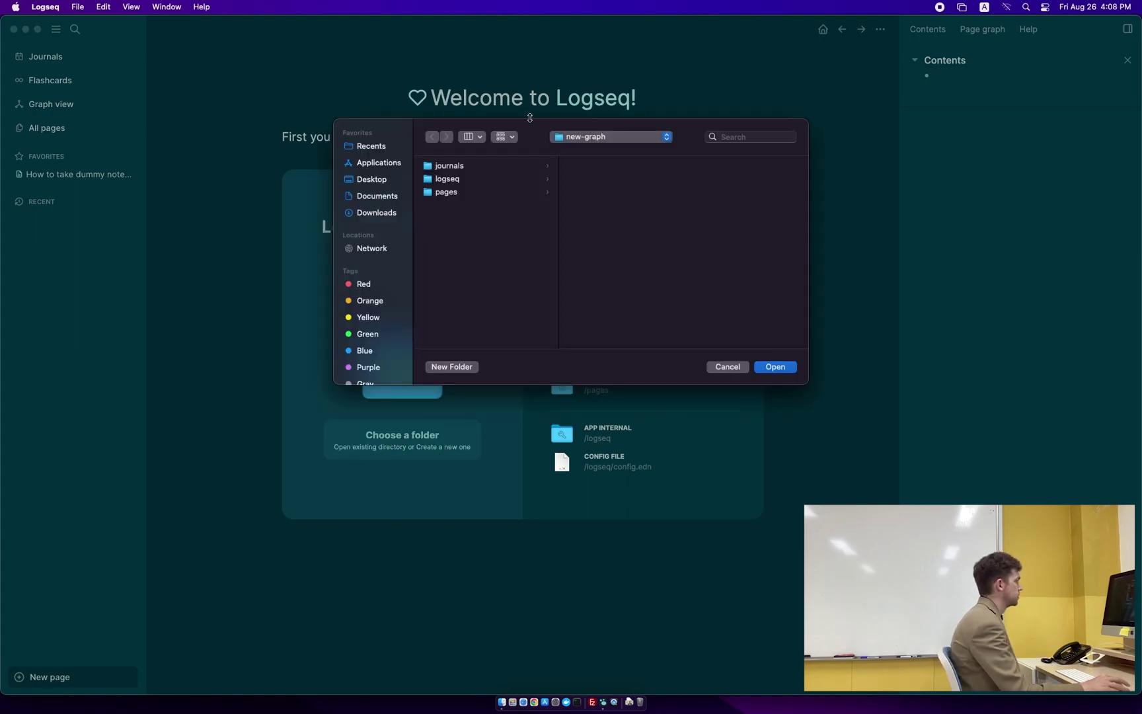
pyautogui.click(628, 138)
pyautogui.click(611, 153)
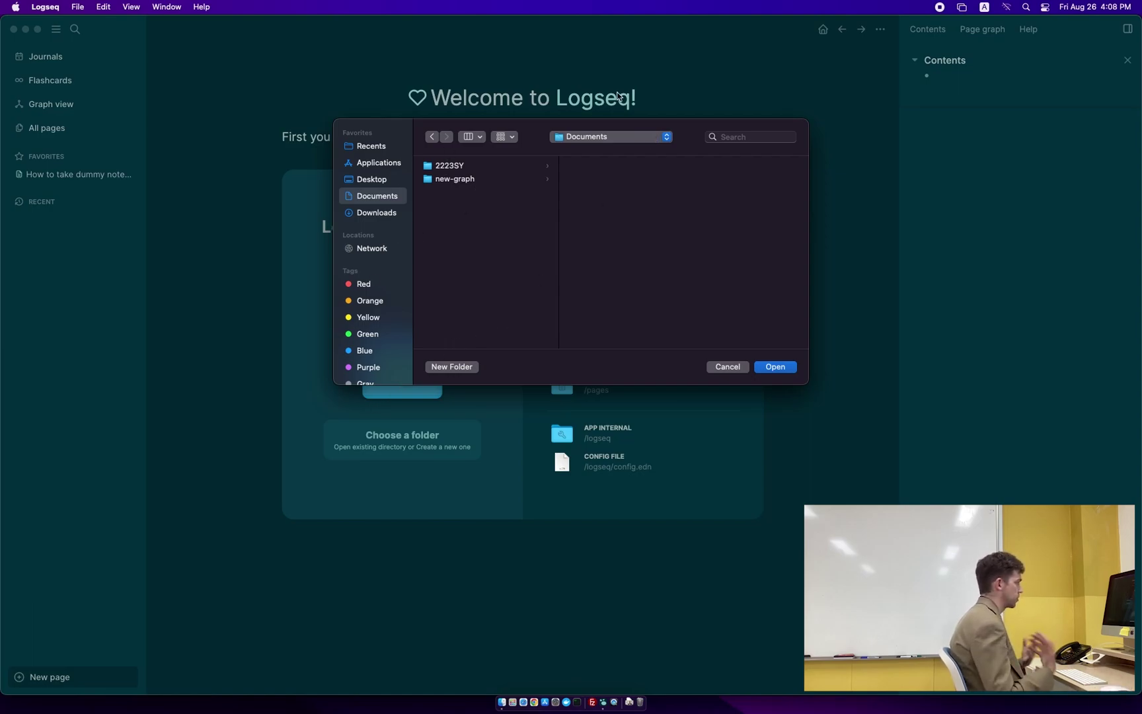
# Step: Create a new folder named logseq in Documents and open it as the graph
pyautogui.click(452, 366)
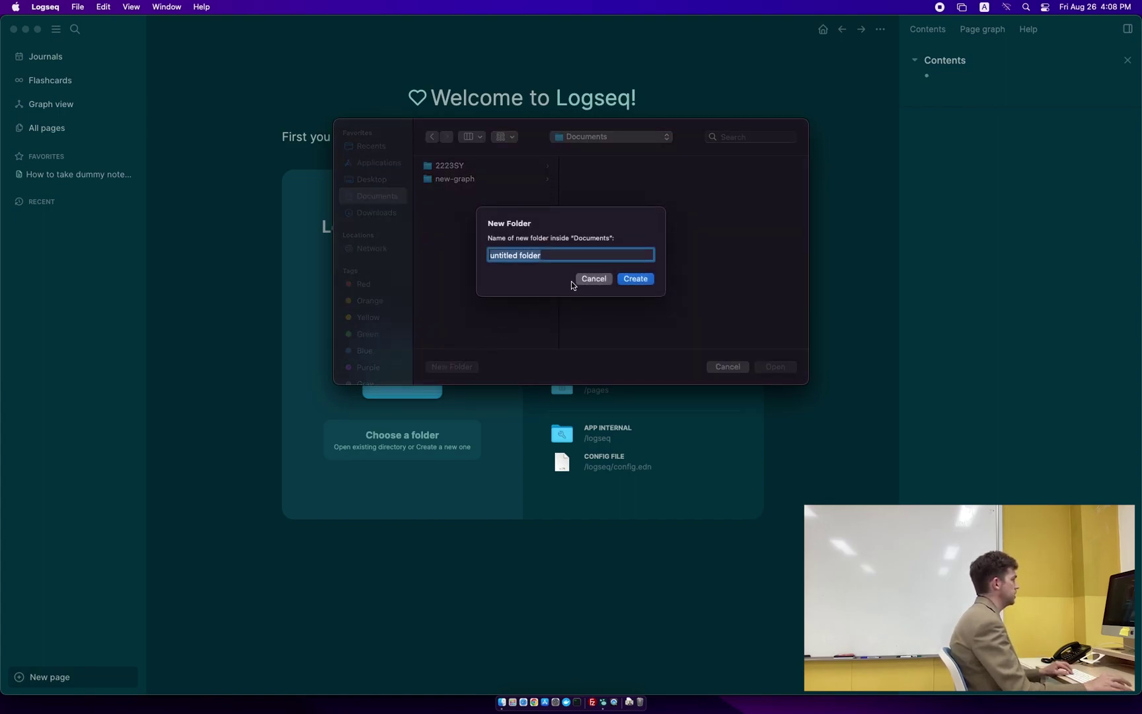
pyautogui.write('logseq')
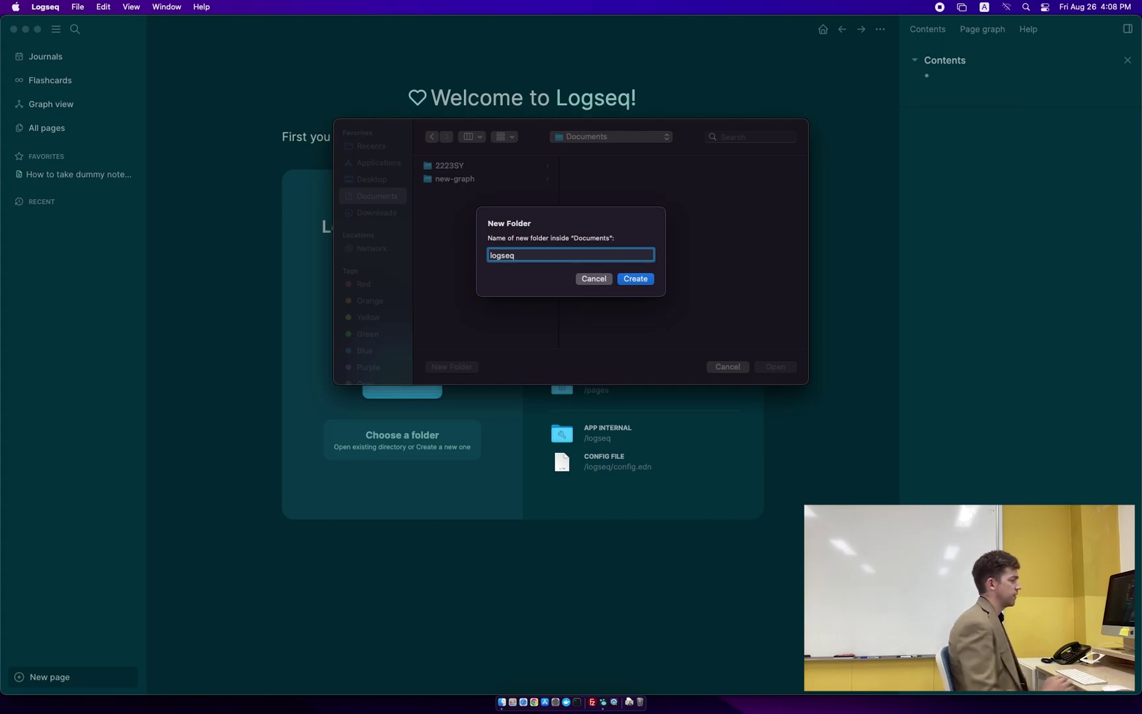
pyautogui.click(629, 279)
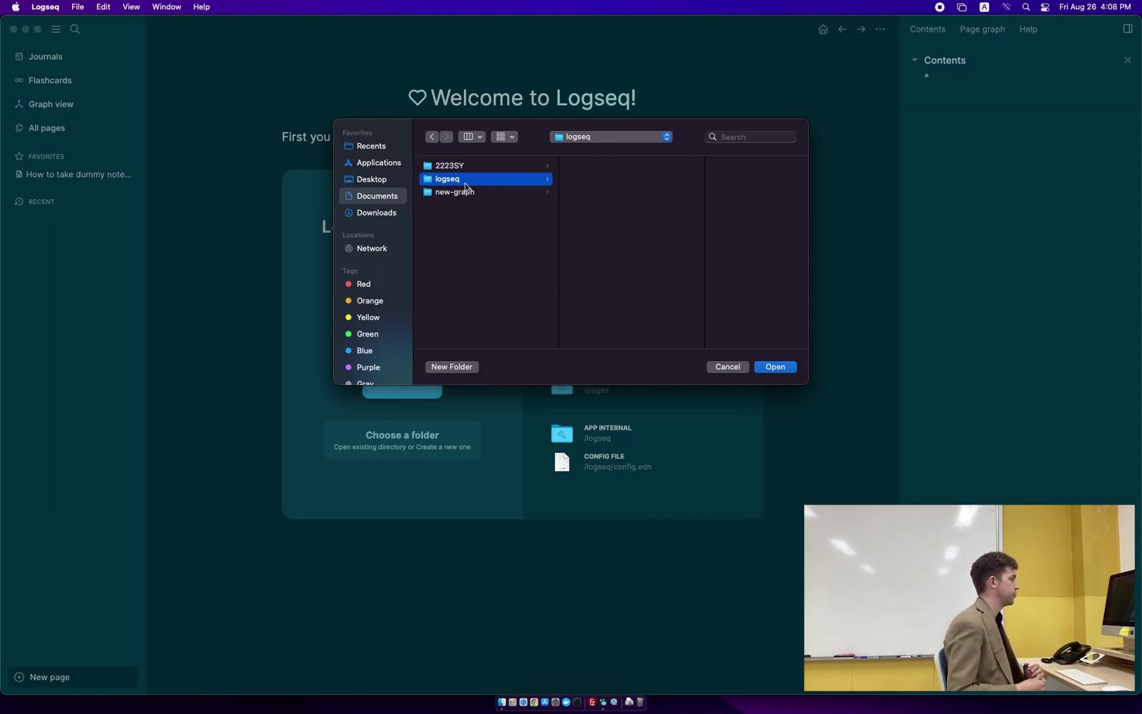
pyautogui.click(775, 367)
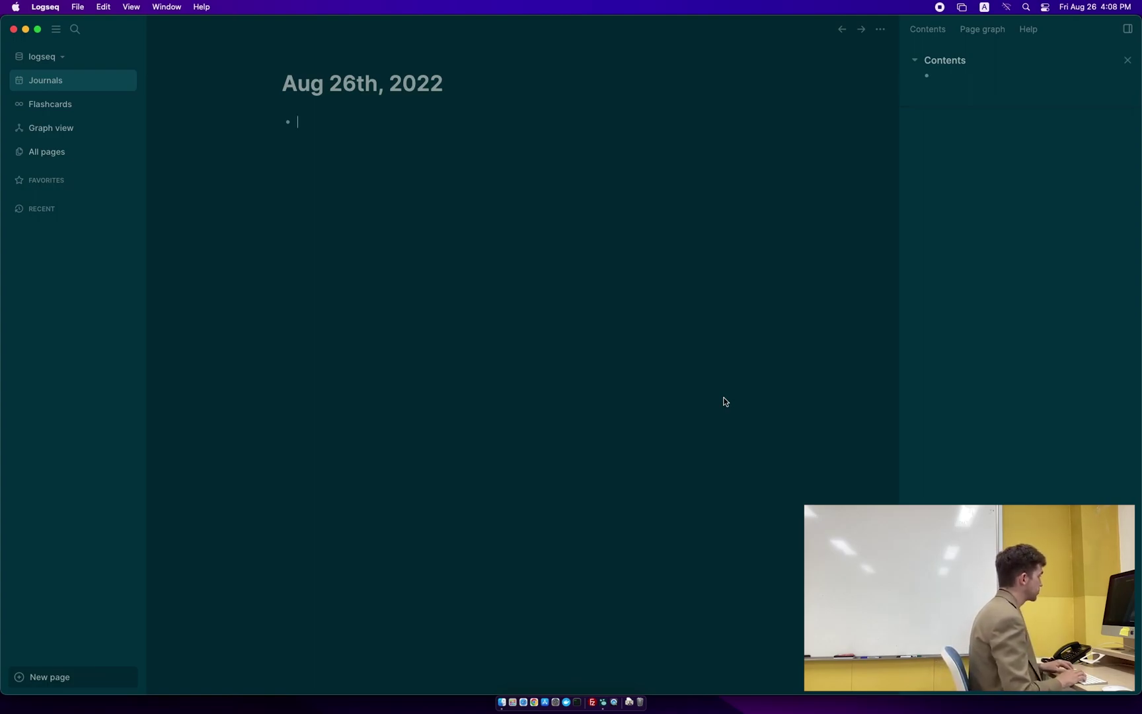
# Step: Write the first journal note 'Enter your notes on the screen.'
pyautogui.write('Enter you rnotes')
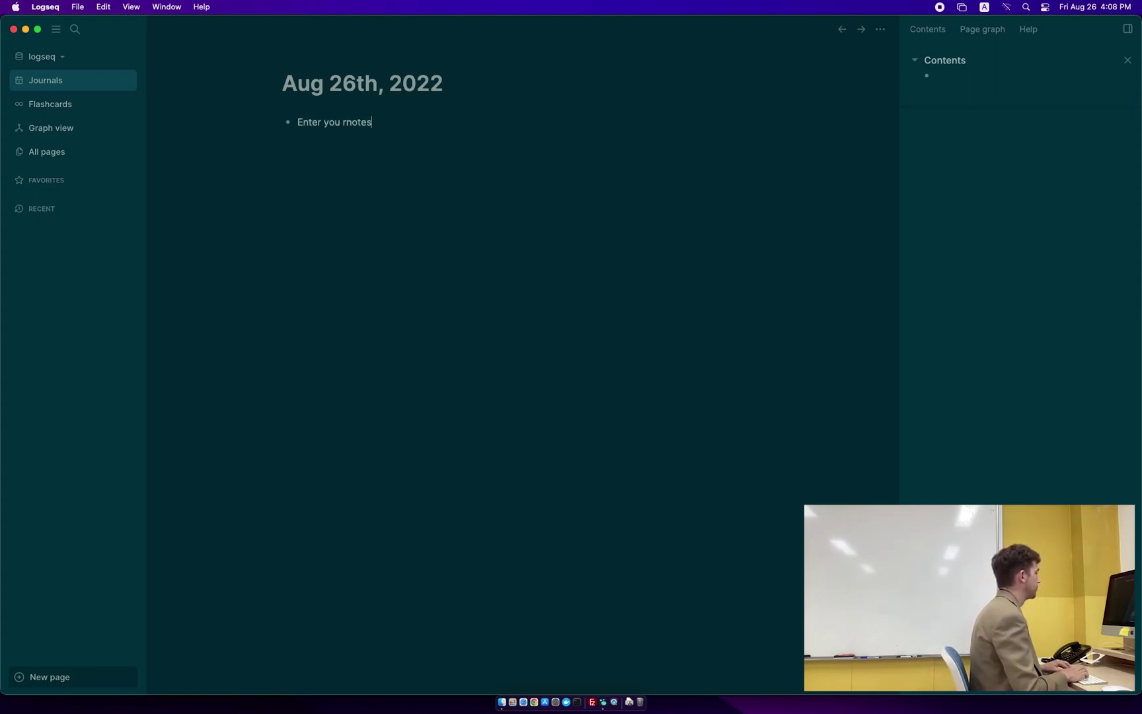
pyautogui.press('BackSpace')
pyautogui.press('BackSpace')
pyautogui.press('BackSpace')
pyautogui.press('BackSpace')
pyautogui.press('BackSpace')
pyautogui.press('BackSpace')
pyautogui.press('BackSpace')
pyautogui.write('r notes on t')
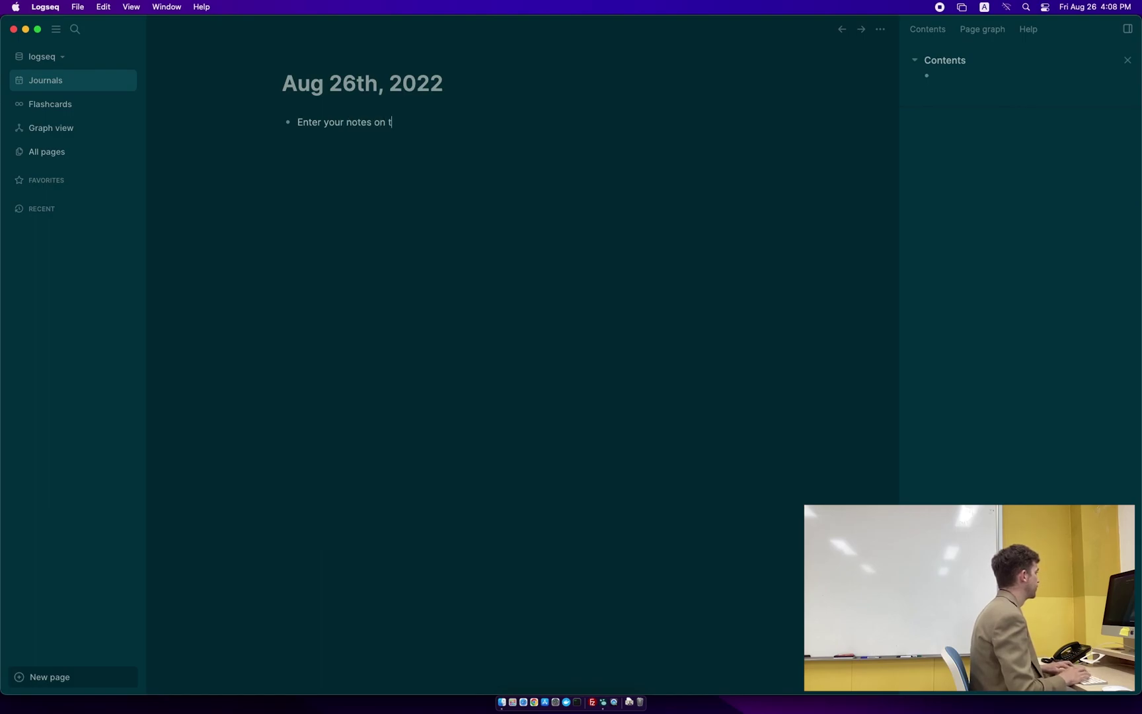
pyautogui.write('gh unt')
pyautogui.press('BackSpace')
pyautogui.press('BackSpace')
pyautogui.press('BackSpace')
pyautogui.press('BackSpace')
pyautogui.press('BackSpace')
pyautogui.press('BackSpace')
pyautogui.write('he s')
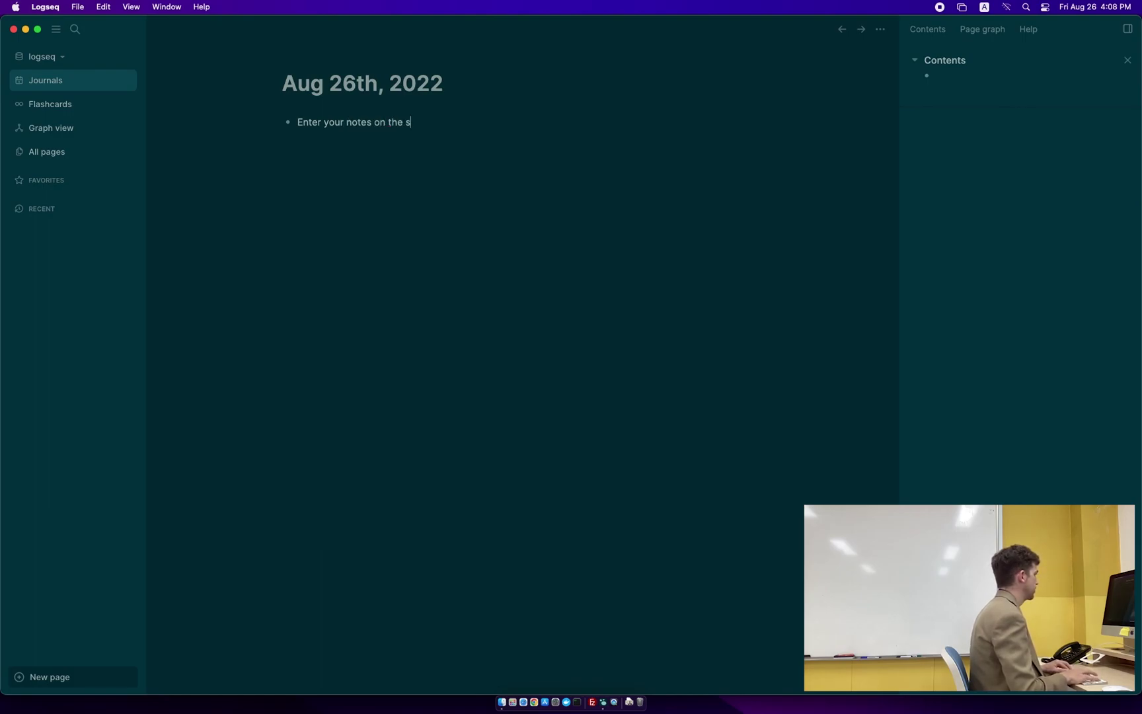
pyautogui.write('creen.')
pyautogui.press('Return')
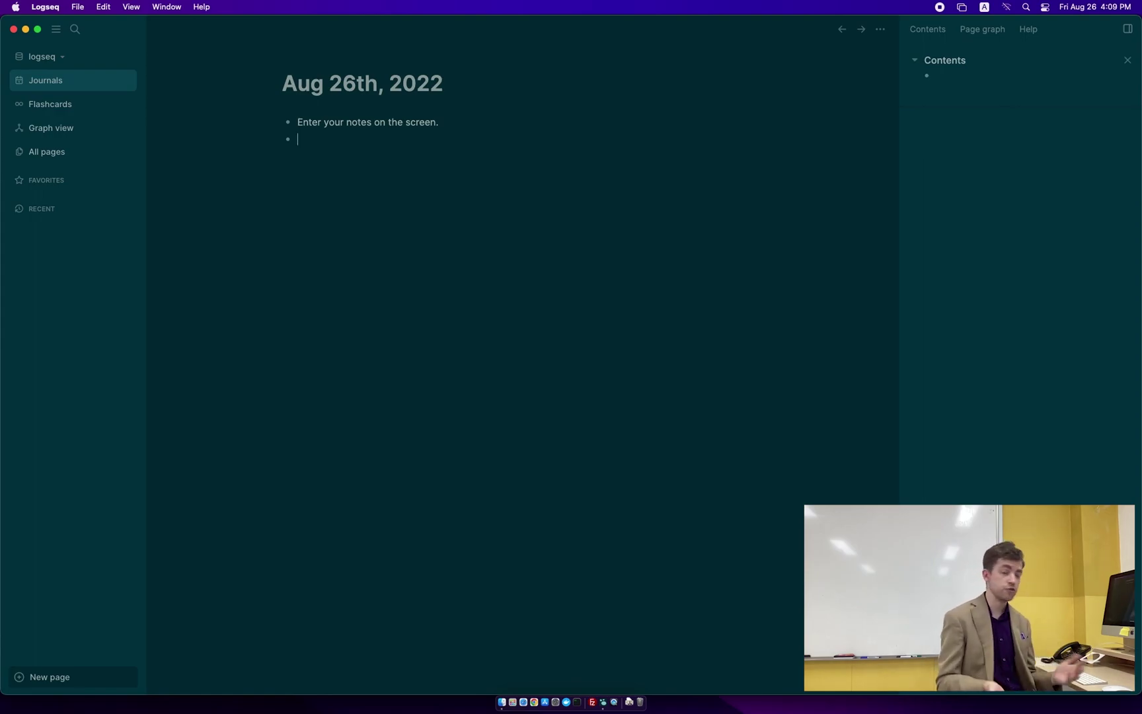
# Step: Add a two-line note about Enter versus new lines, then 'Everythign goes in the journal.'
pyautogui.write('Hitting enter')
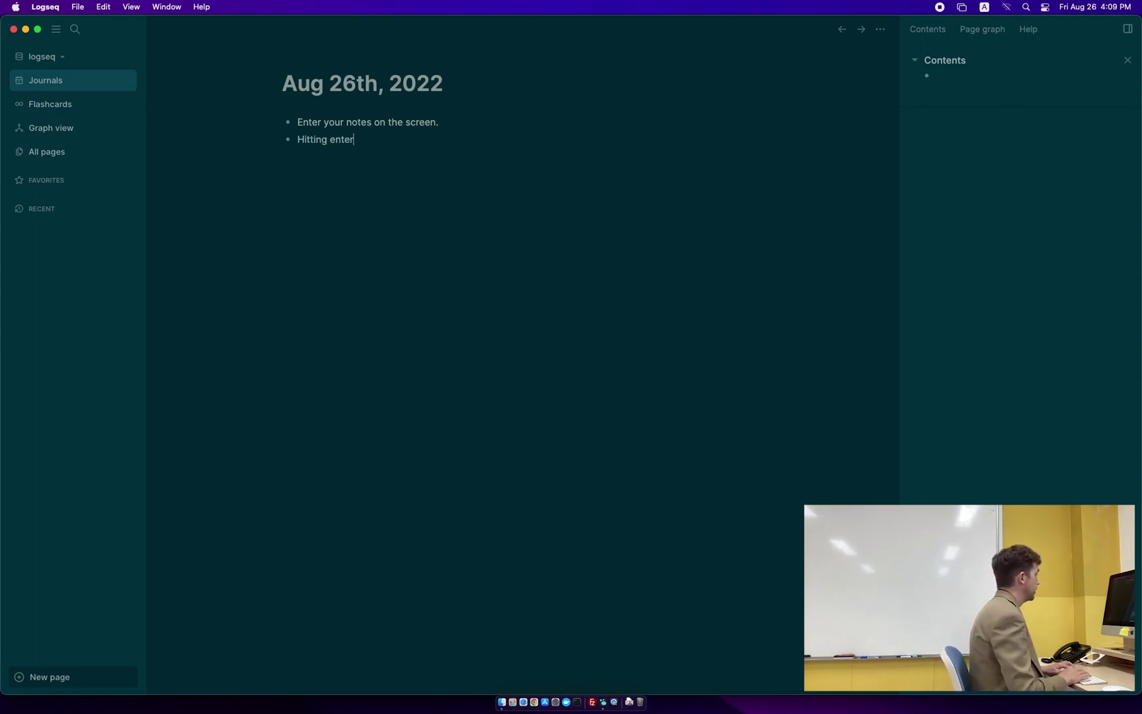
pyautogui.write(' moves me to the')
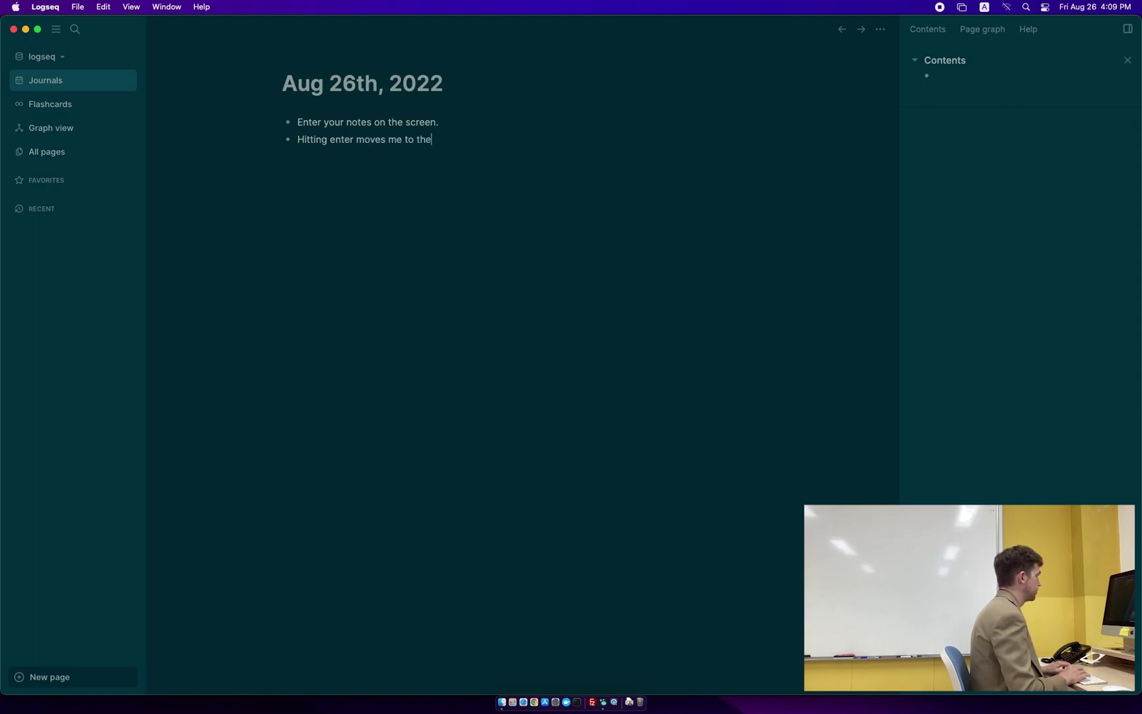
pyautogui.write(' next line ')
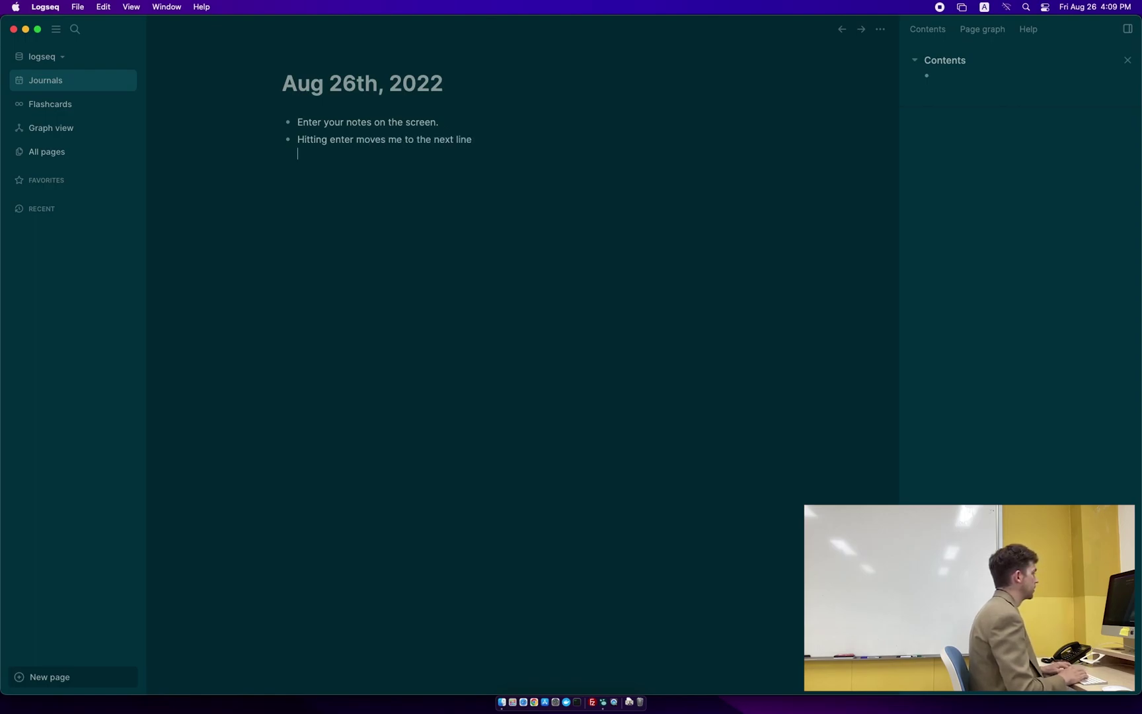
pyautogui.write('Starts a ')
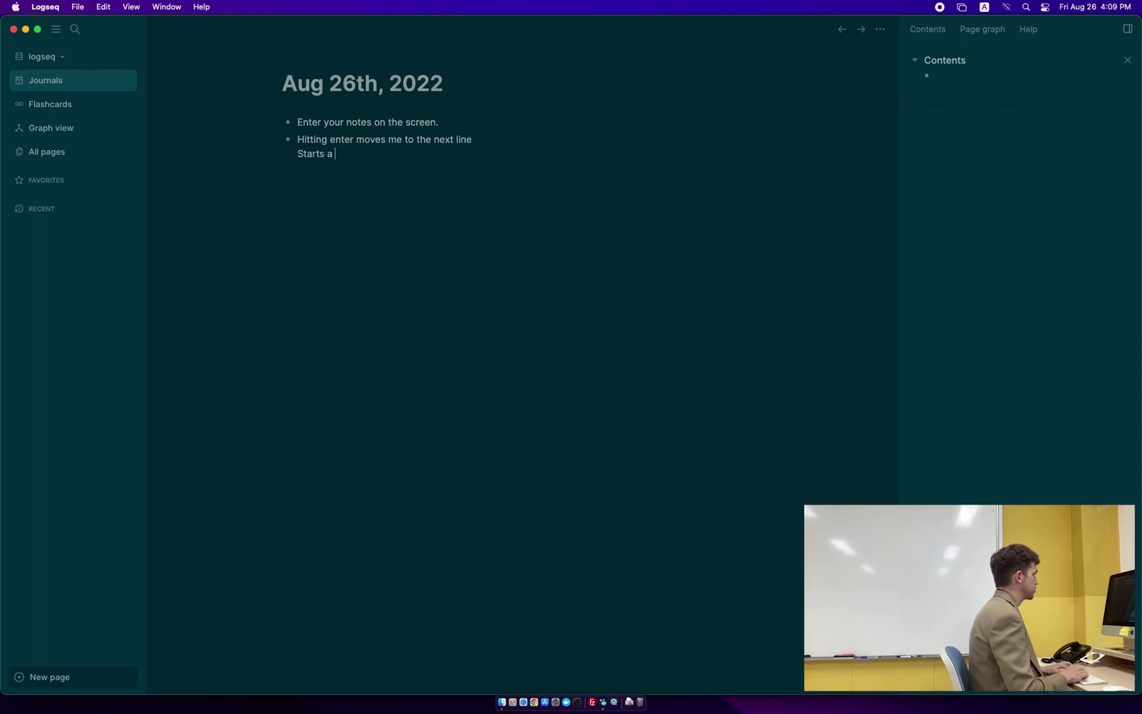
pyautogui.write('new line insdi')
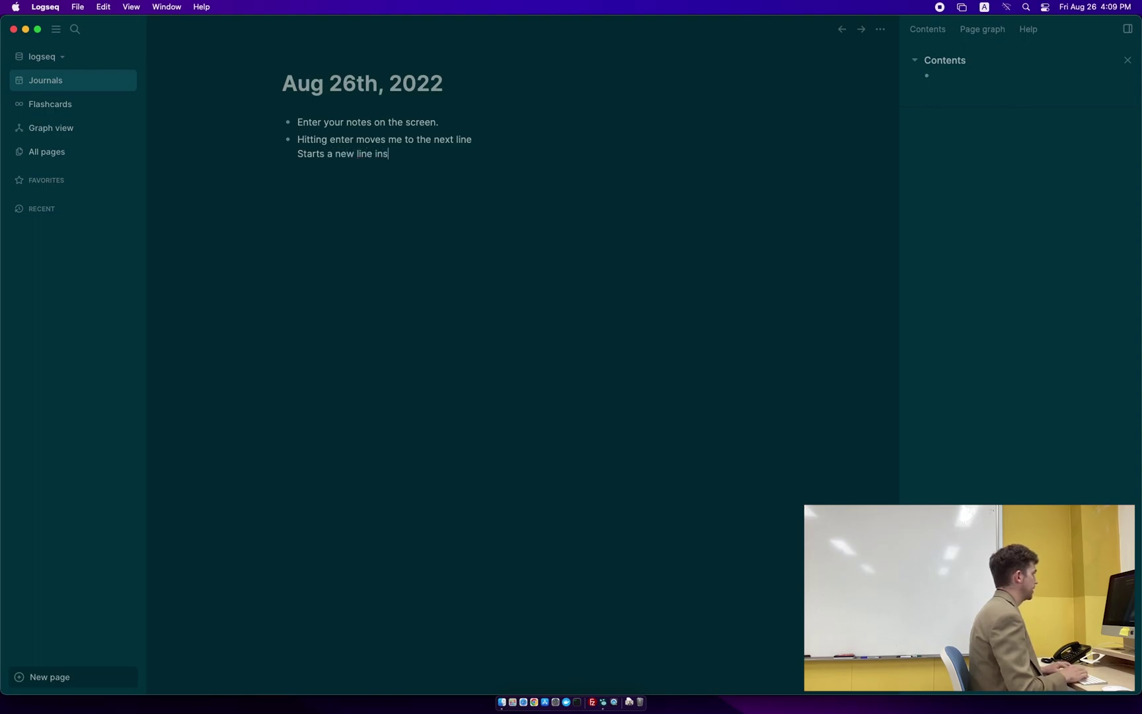
pyautogui.press('BackSpace')
pyautogui.press('BackSpace')
pyautogui.write('ide the current.')
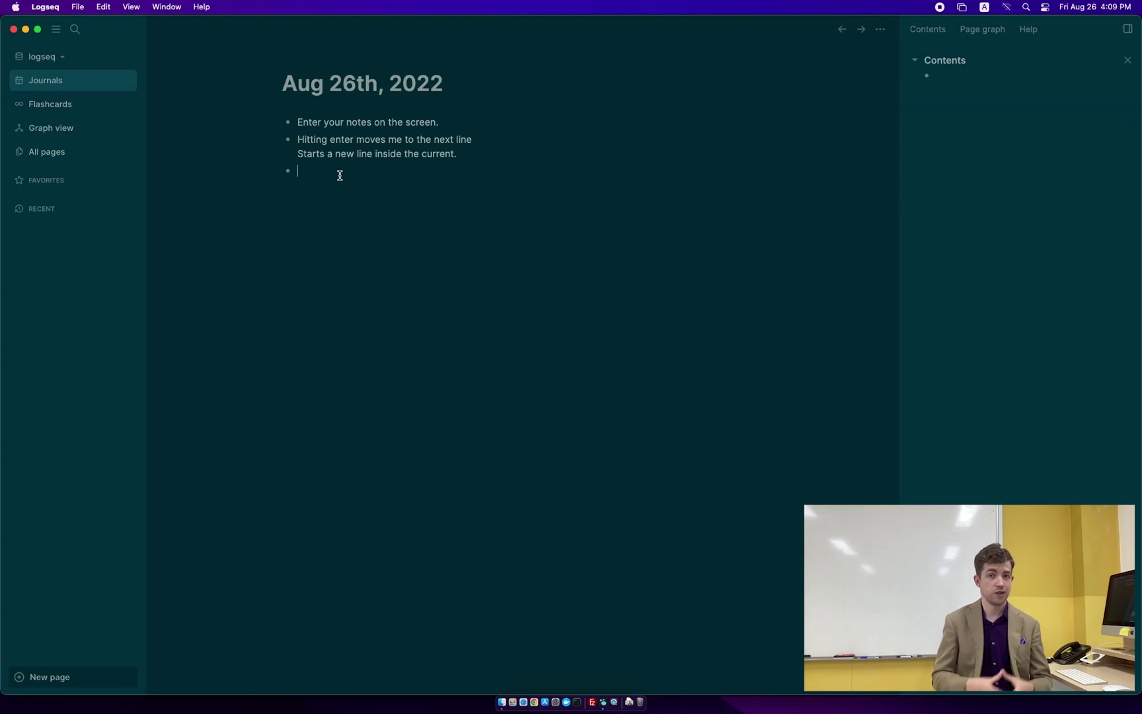
pyautogui.write('Everythign goes ')
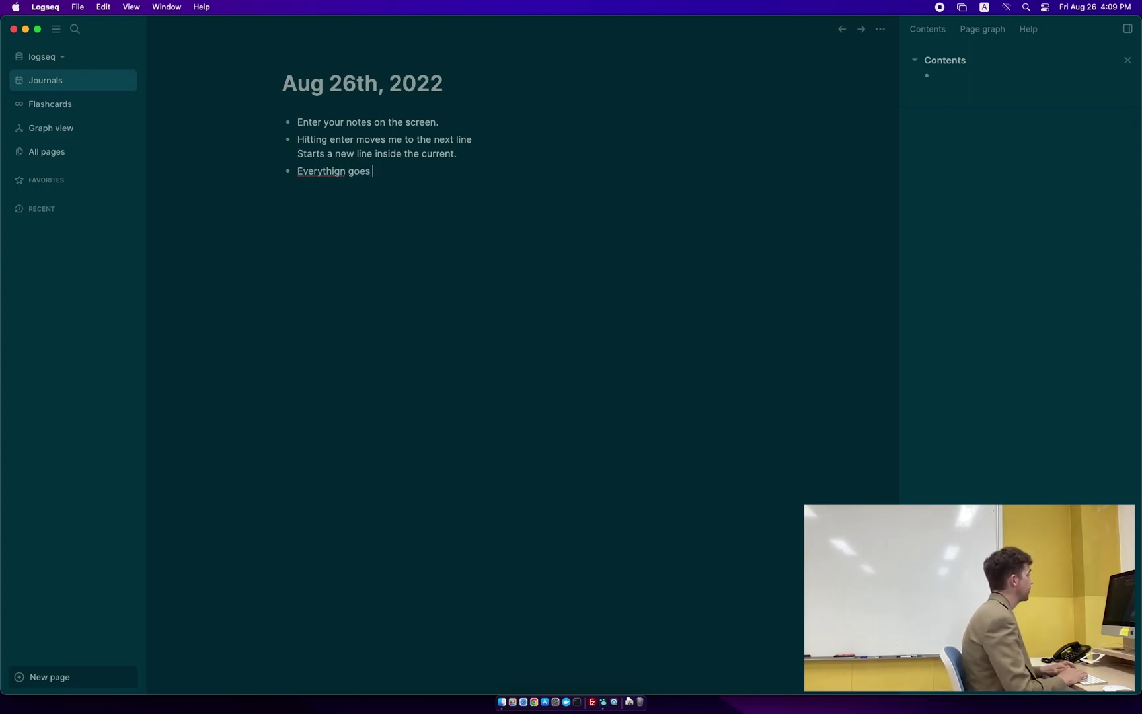
pyautogui.write('in the journal.')
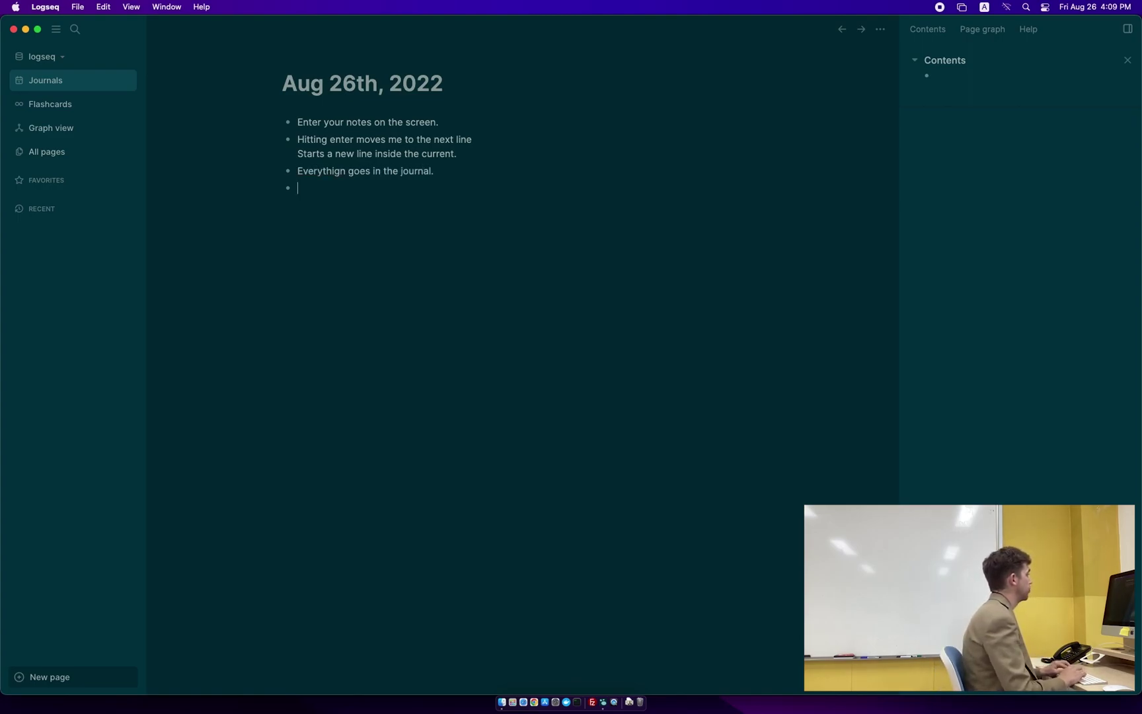
# Step: Fix the typo so the note reads 'Everything goes in the journal.'
pyautogui.click(346, 171)
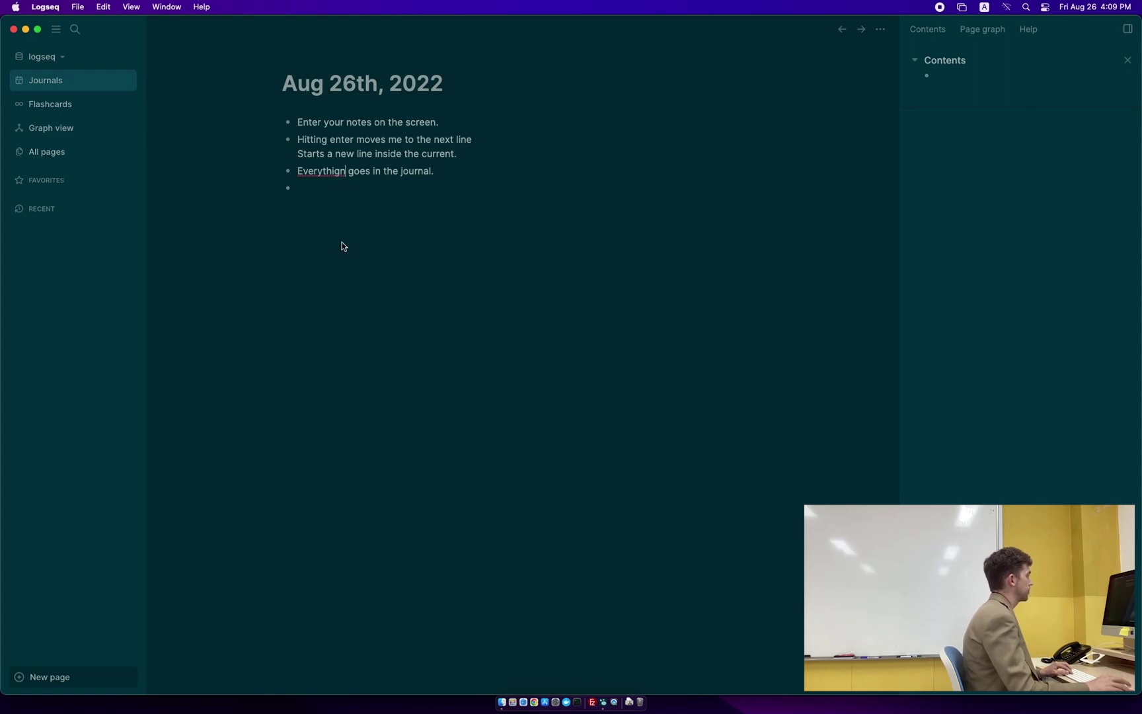
pyautogui.press('BackSpace')
pyautogui.press('BackSpace')
pyautogui.write('ng')
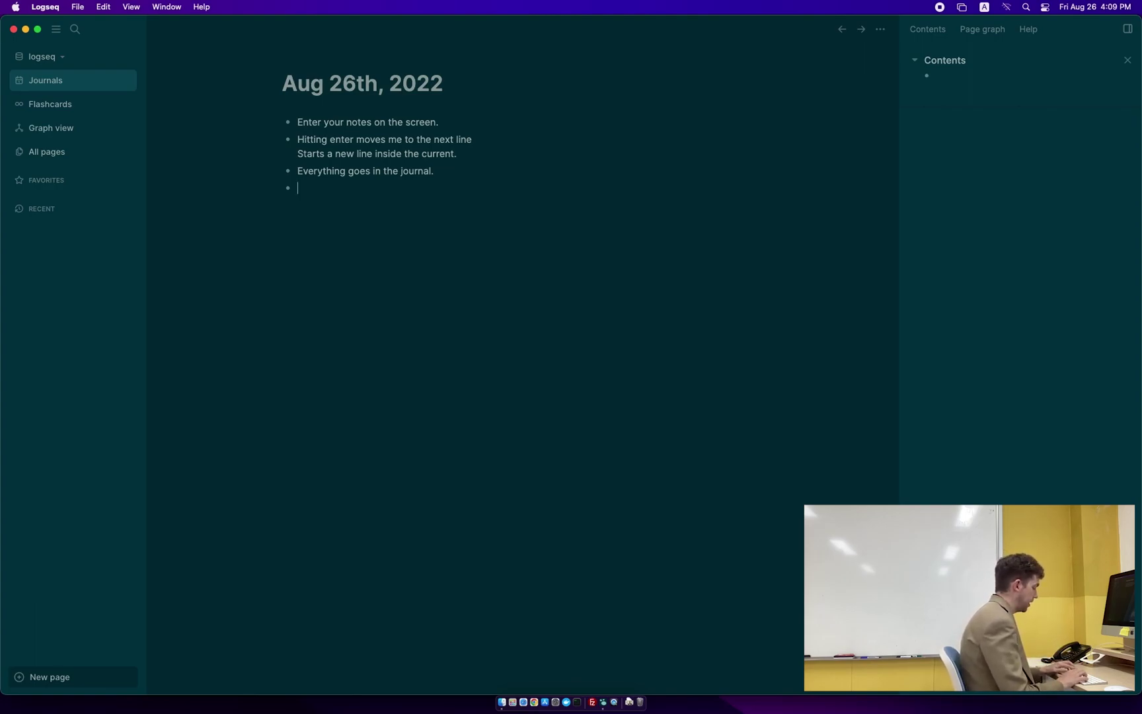
# Step: Add an 'ESL Training' block with an indented child bullet beneath it
pyautogui.write('ESL Training')
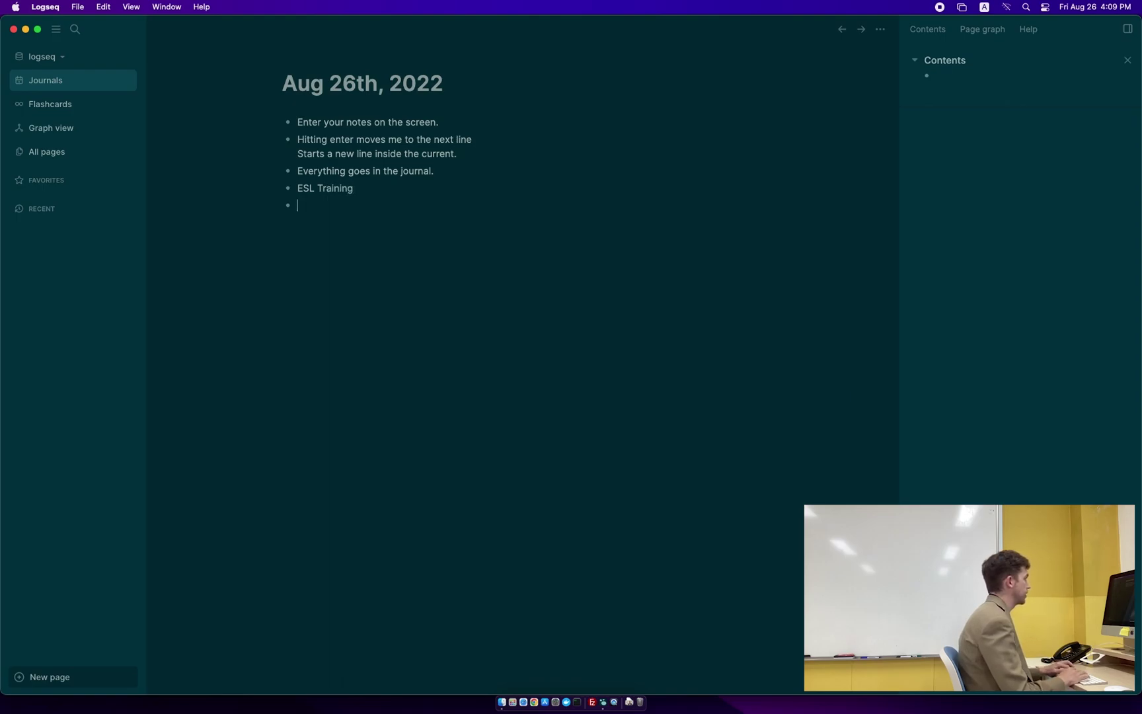
pyautogui.press('Tab')
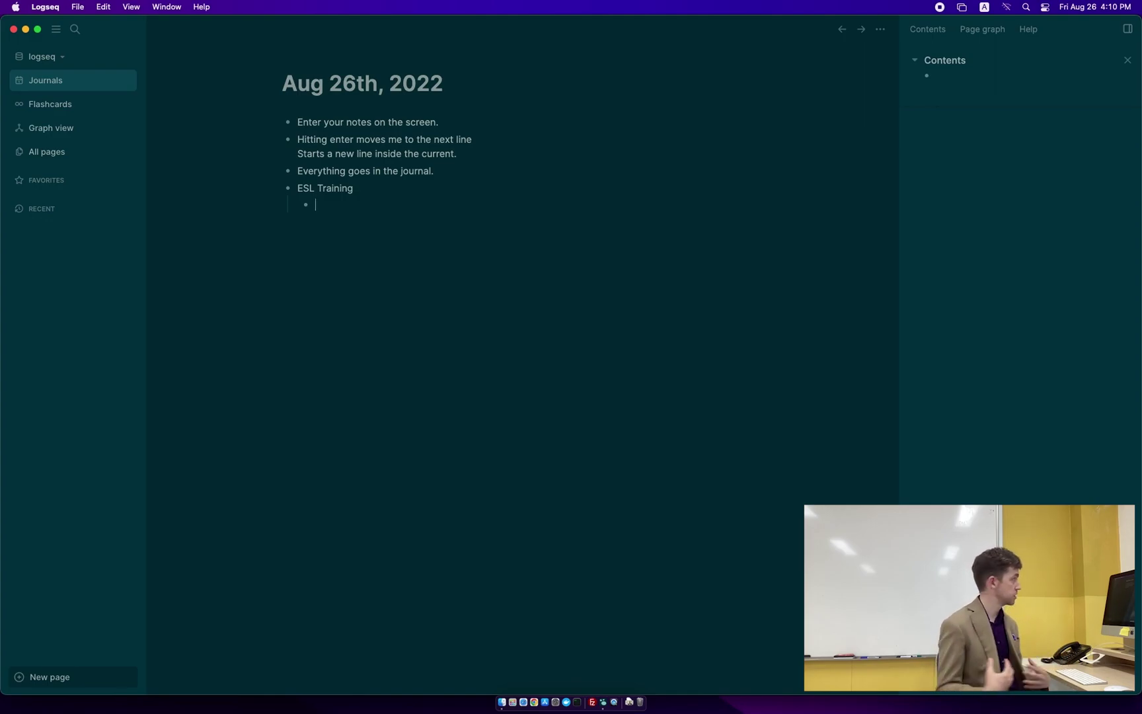
pyautogui.write('We focused on all')
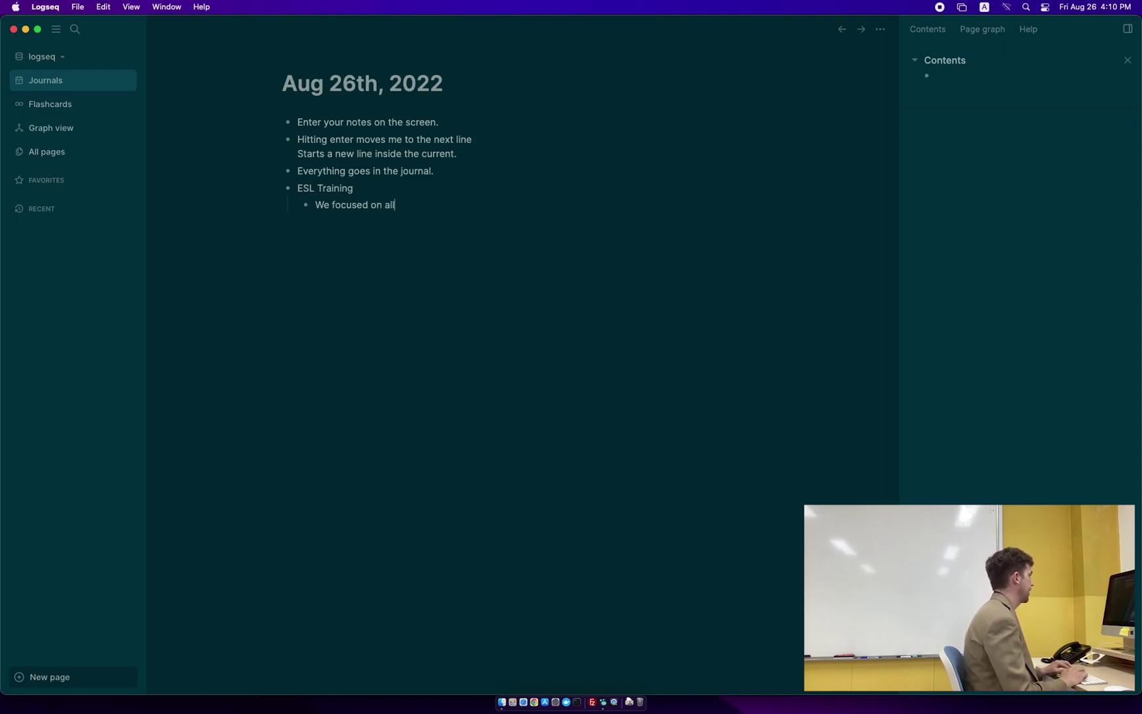
pyautogui.press('BackSpace')
pyautogui.press('BackSpace')
pyautogui.press('BackSpace')
pyautogui.press('BackSpace')
pyautogui.press('BackSpace')
pyautogui.press('BackSpace')
pyautogui.press('BackSpace')
pyautogui.press('BackSpace')
pyautogui.press('BackSpace')
pyautogui.press('BackSpace')
pyautogui.press('BackSpace')
pyautogui.press('BackSpace')
pyautogui.press('BackSpace')
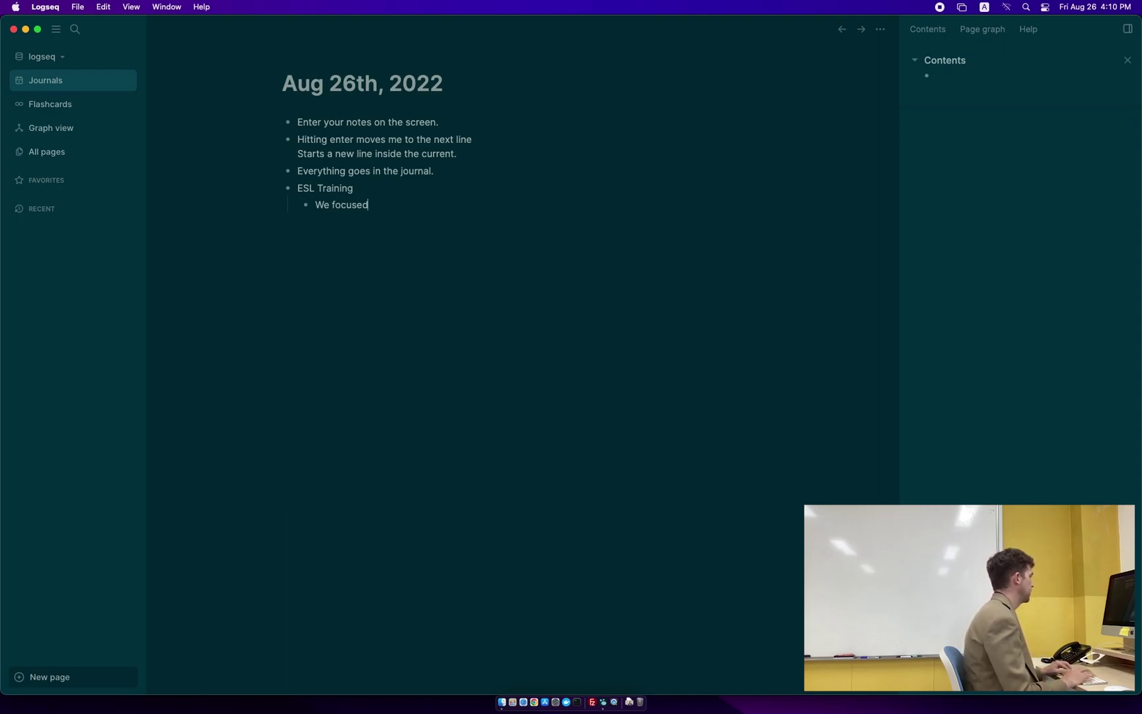
pyautogui.press('BackSpace')
pyautogui.press('BackSpace')
pyautogui.press('BackSpace')
# Step: Write the child note 'Allow extra time for [[Think Pair Share]] activities so ESL students can formulate responses.'
pyautogui.write('A')
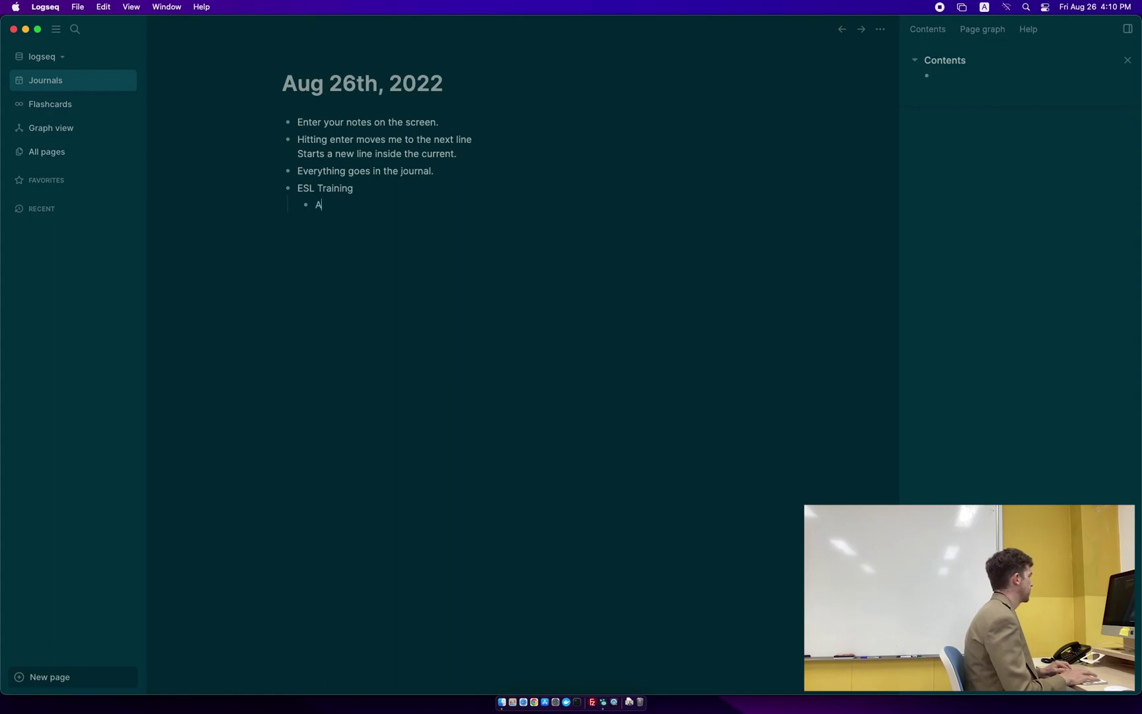
pyautogui.write('llow extra time for')
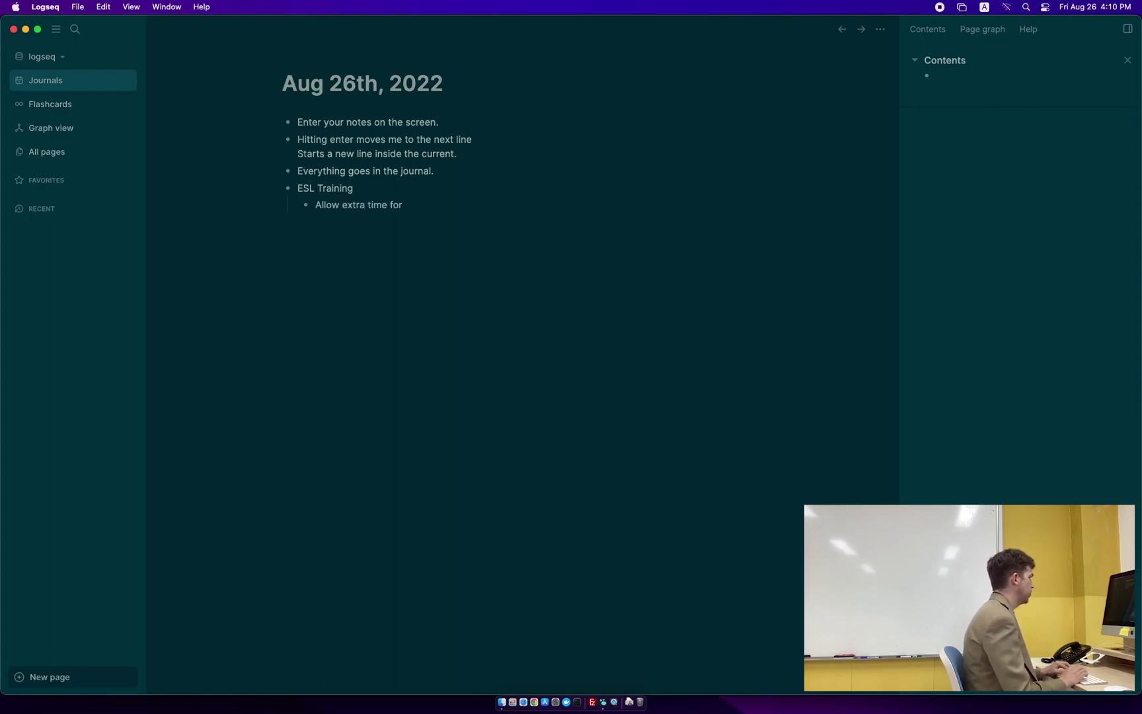
pyautogui.write(' [[')
pyautogui.press('BackSpace')
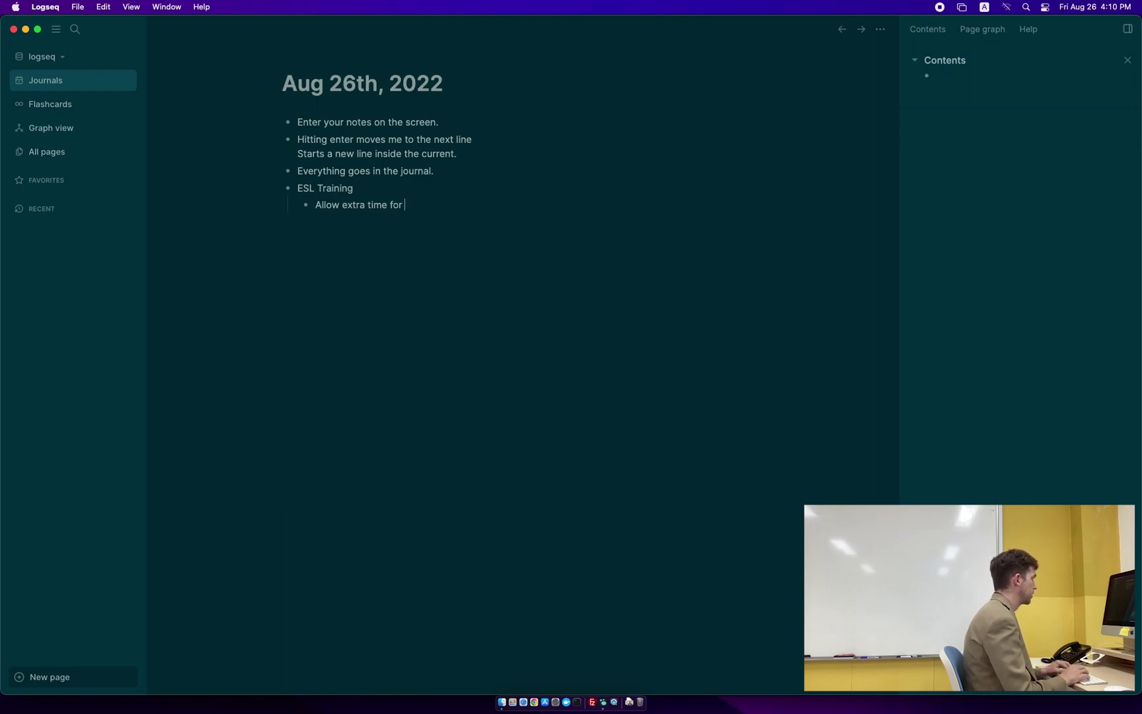
pyautogui.write('[T')
pyautogui.press('BackSpace')
pyautogui.write('Think ')
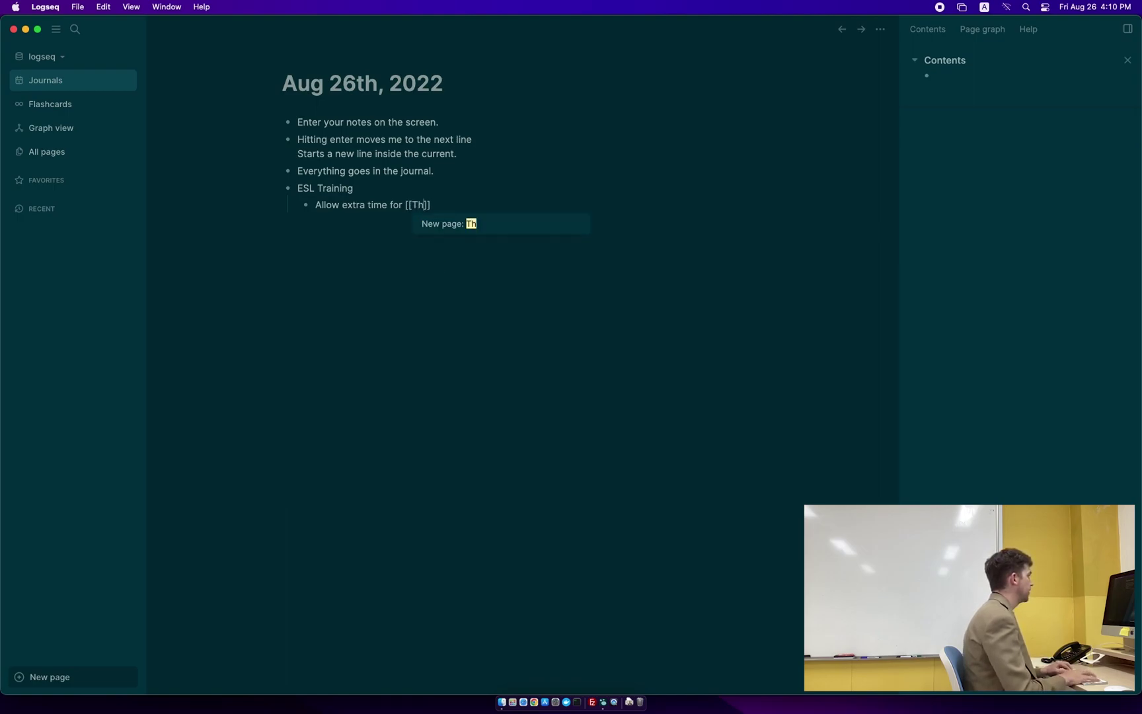
pyautogui.write('Pair Share')
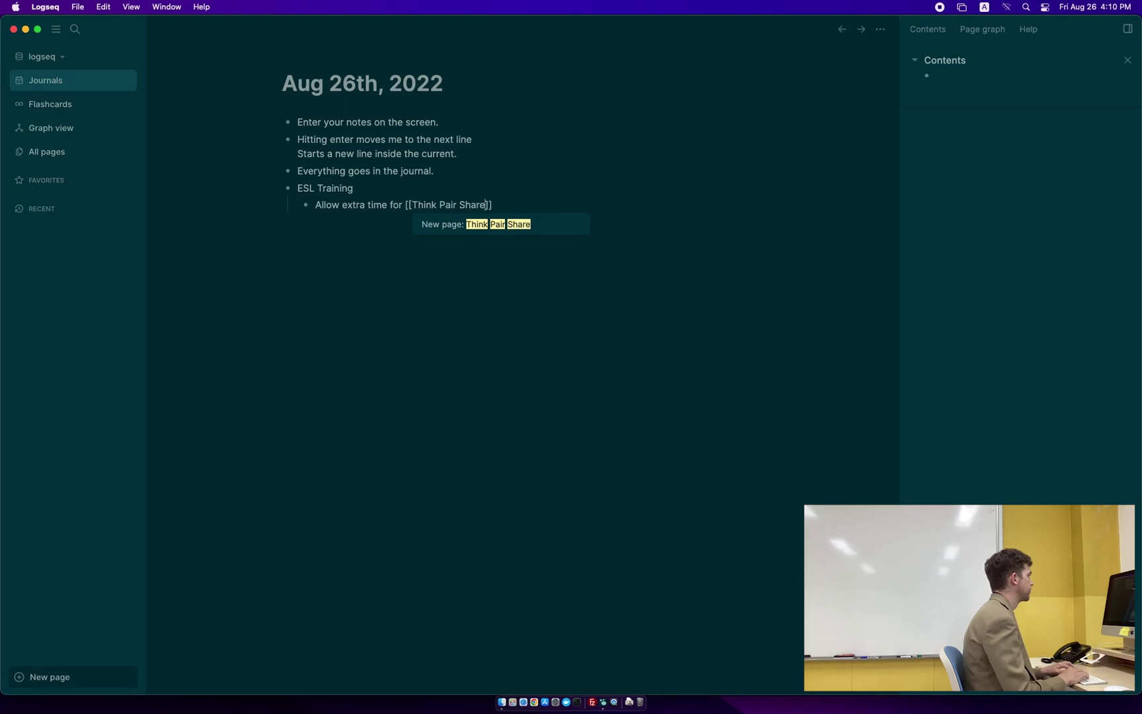
pyautogui.press('Return')
pyautogui.write('activity')
pyautogui.press('BackSpace')
pyautogui.press('BackSpace')
pyautogui.press('BackSpace')
pyautogui.press('BackSpace')
pyautogui.press('BackSpace')
pyautogui.press('BackSpace')
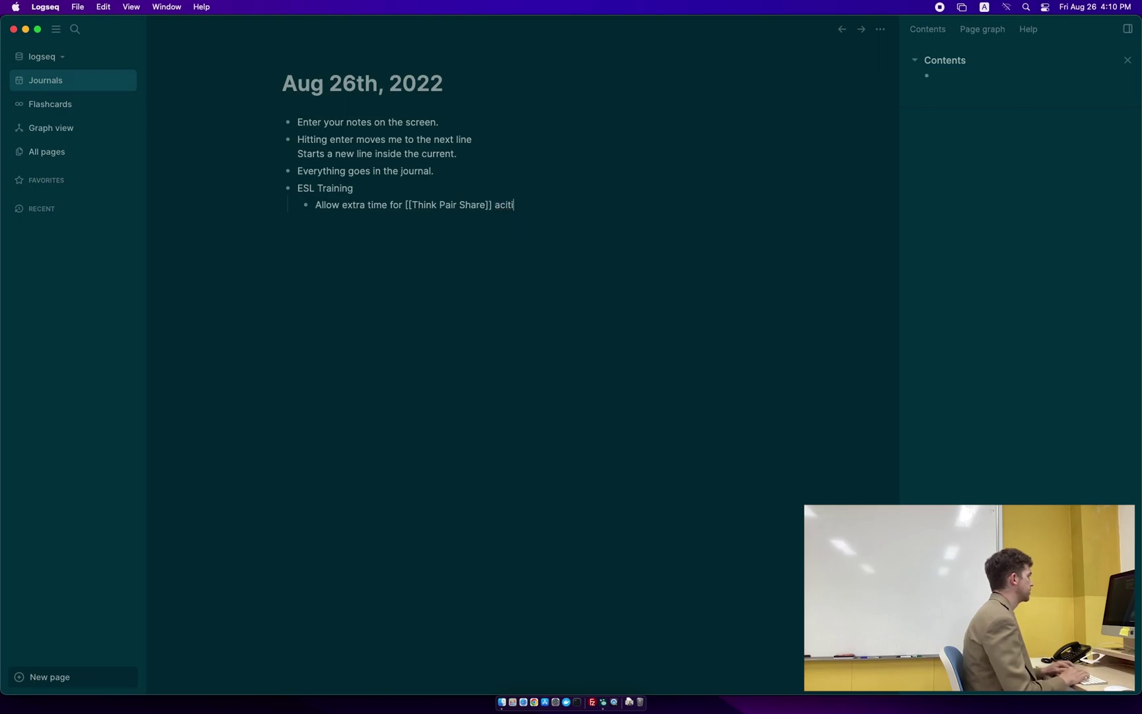
pyautogui.write('tivities so that ESL studen')
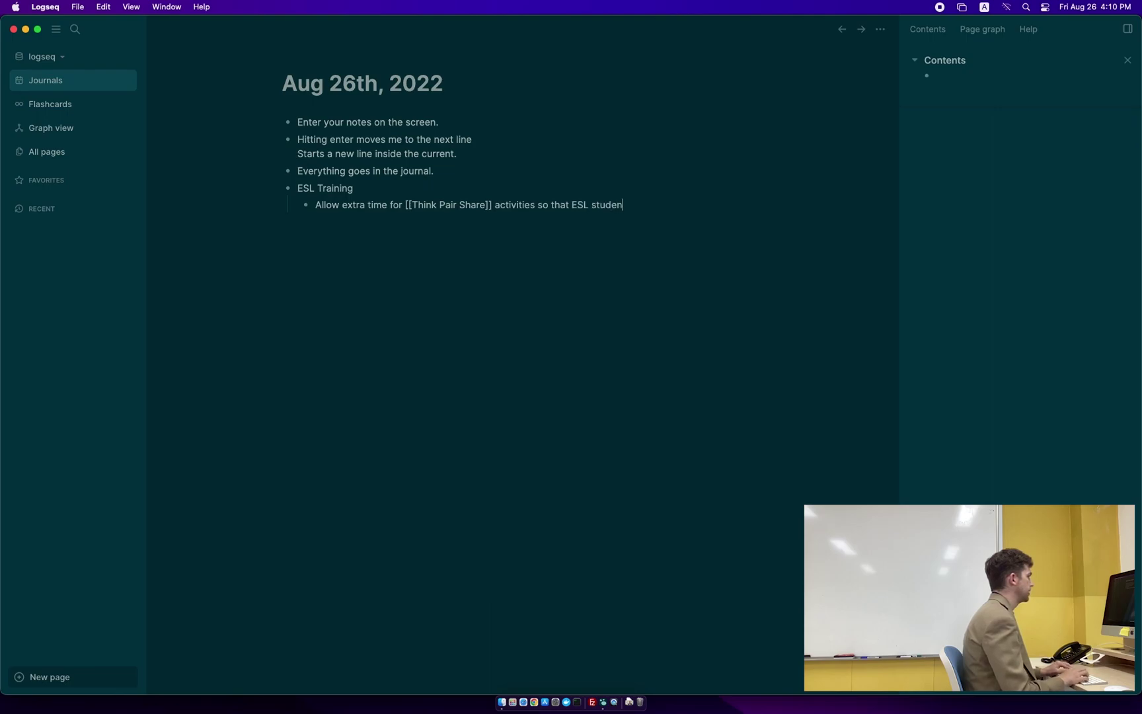
pyautogui.write('ts can formu')
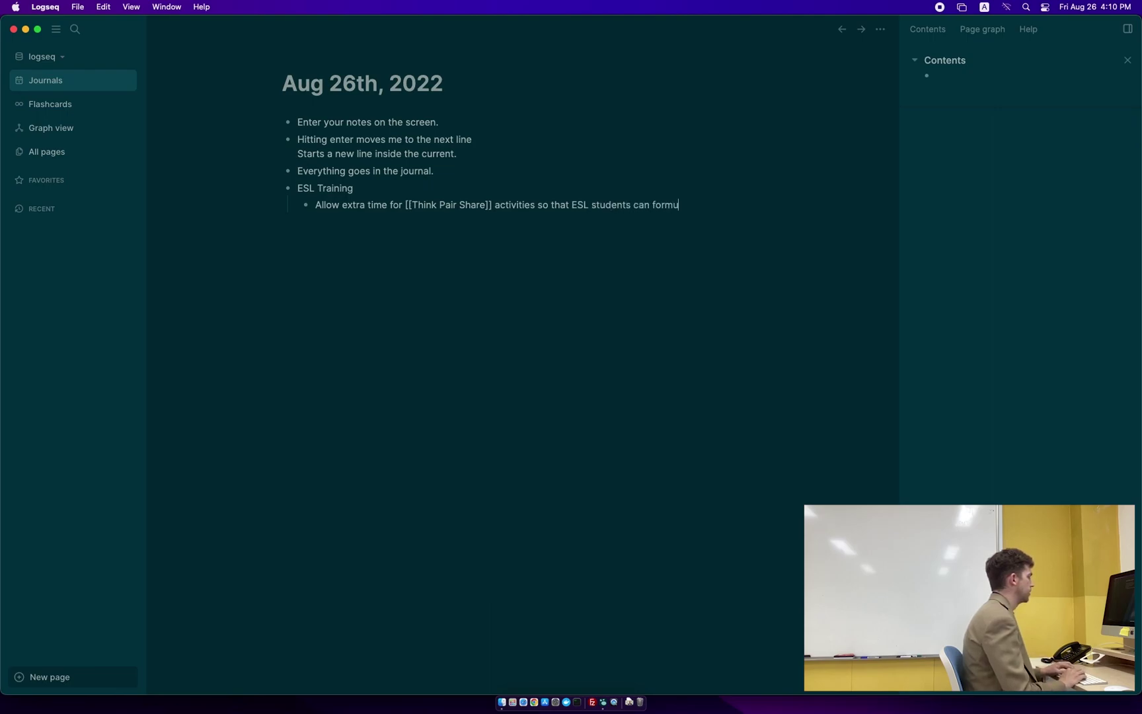
pyautogui.write('late responses.')
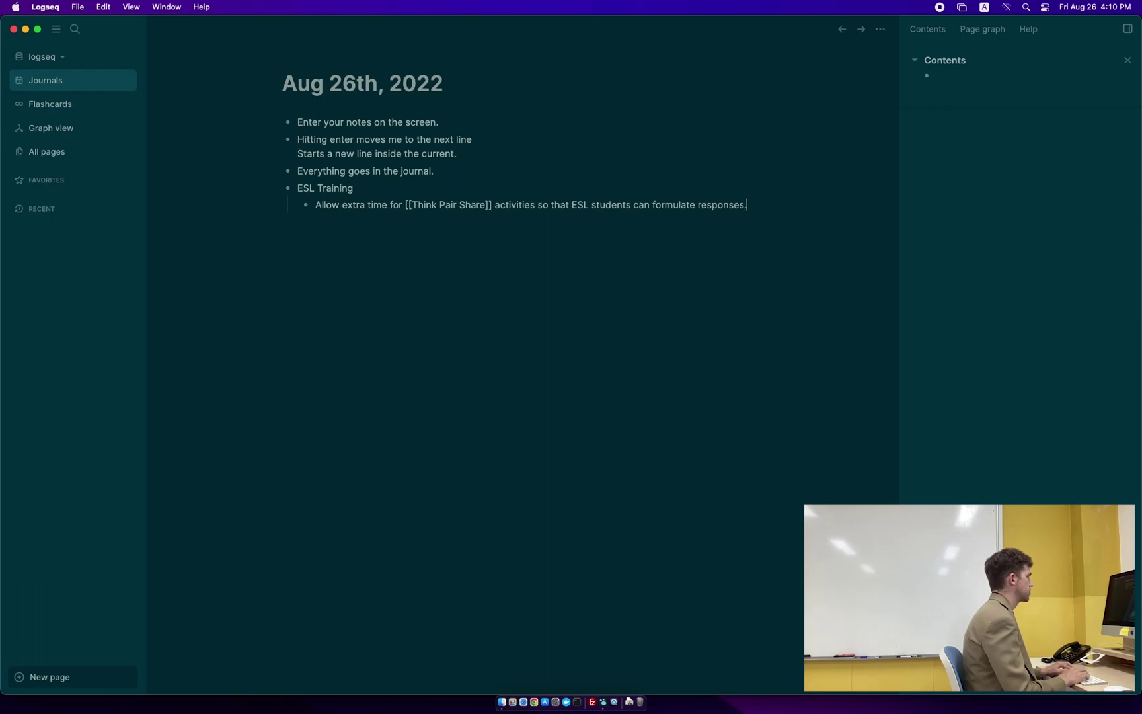
pyautogui.press('Return')
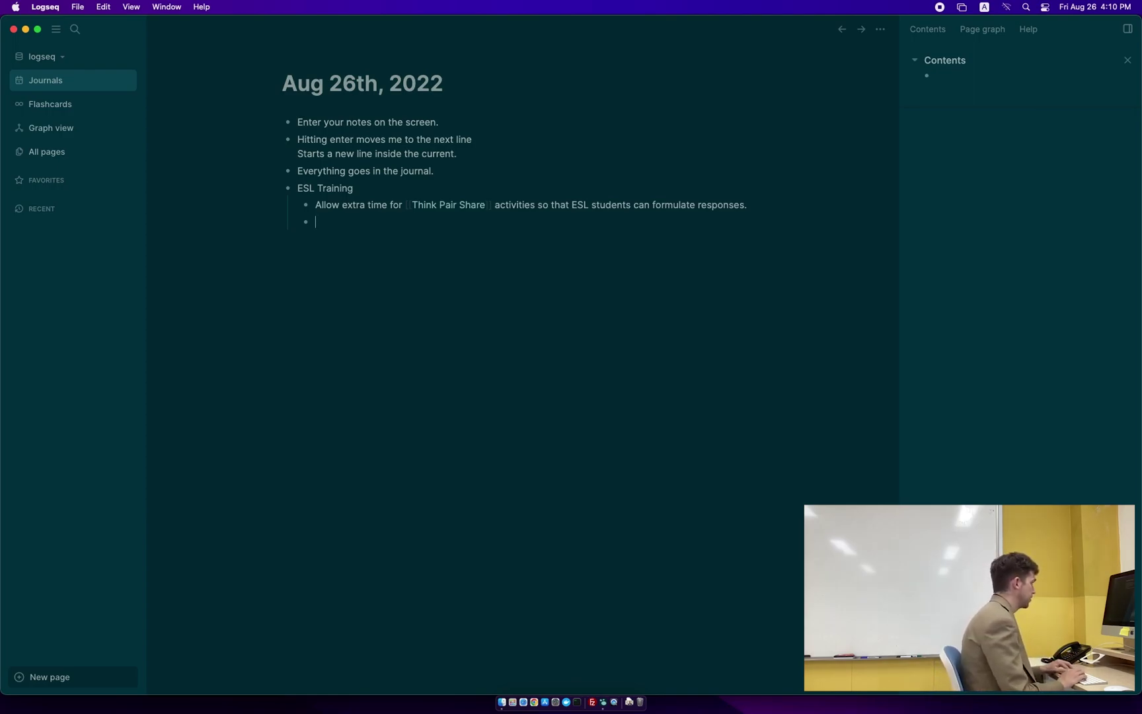
# Step: Add the sub-note 'Make sure to double times in my [[AP CSP]] class.'
pyautogui.write('Make sure t')
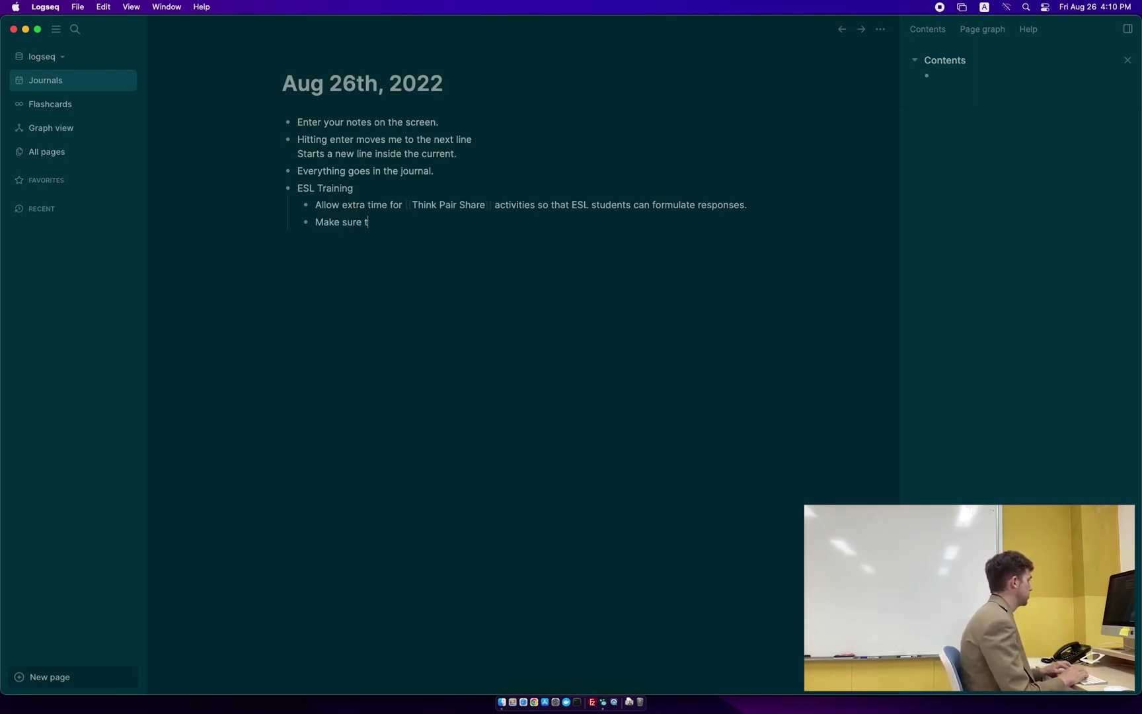
pyautogui.write('o a')
pyautogui.press('BackSpace')
pyautogui.write('double ')
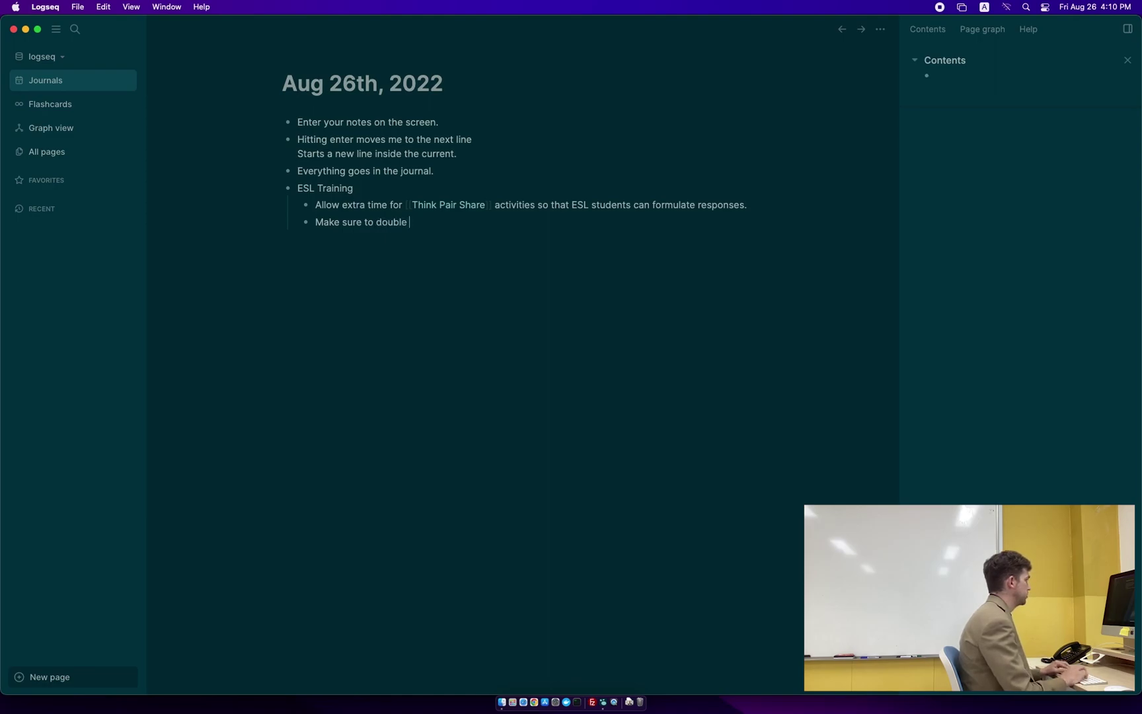
pyautogui.write('times in ')
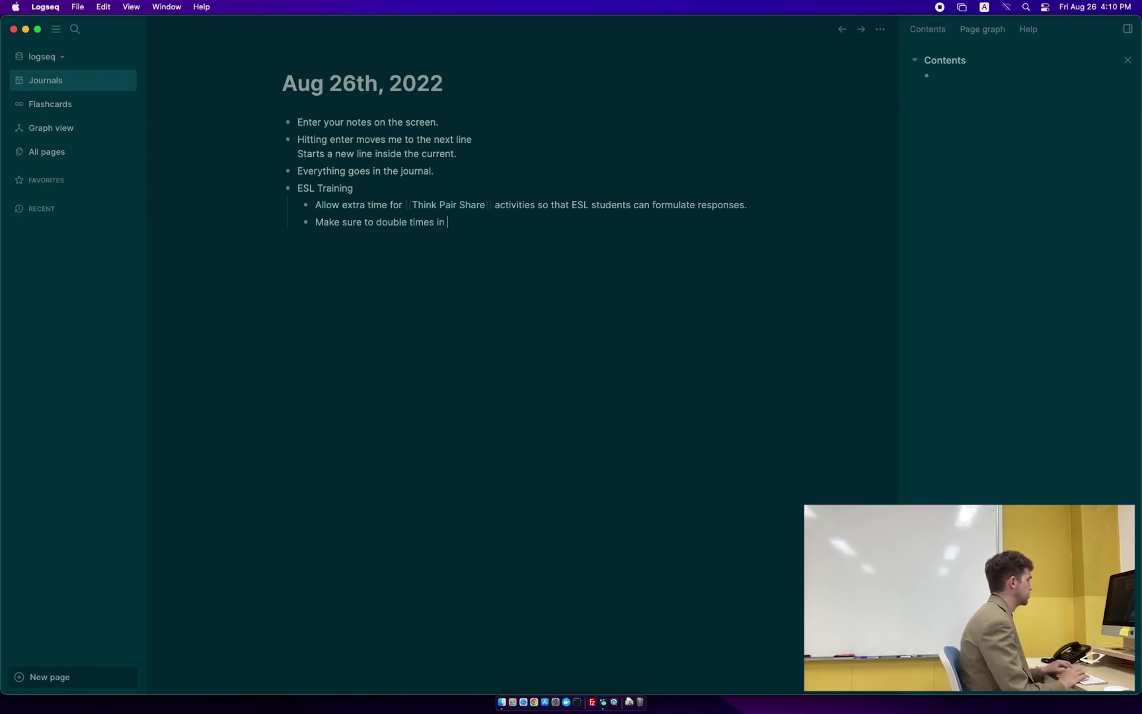
pyautogui.write('my [[AP CSP}}')
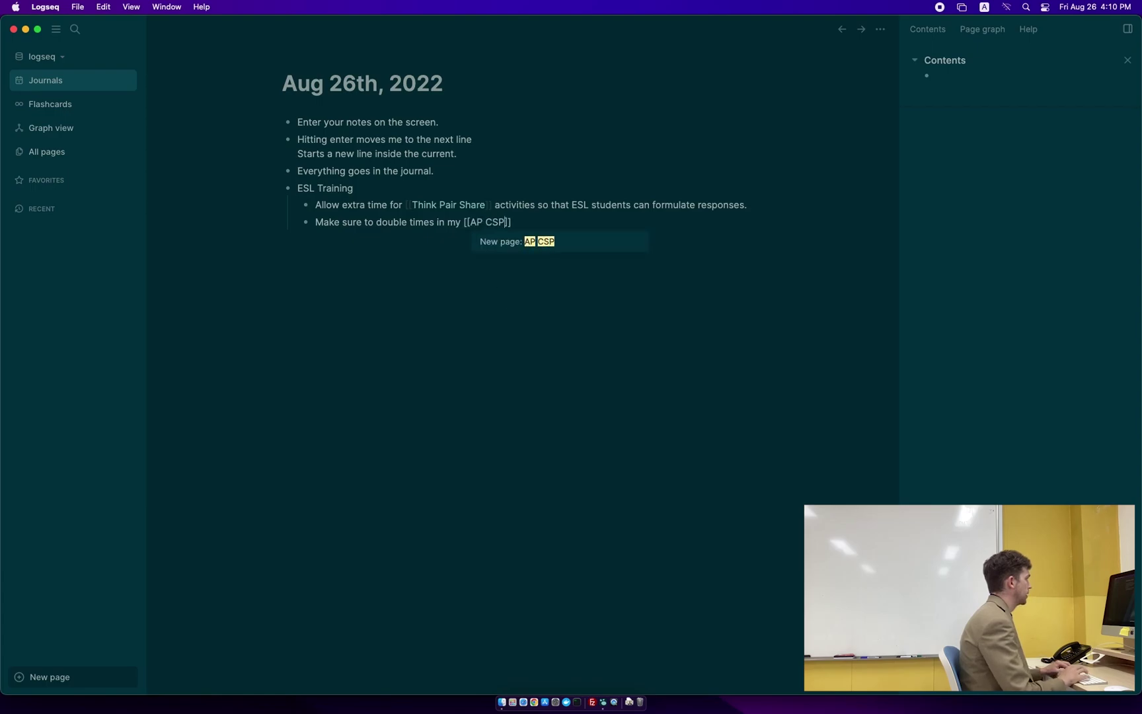
pyautogui.press('BackSpace')
pyautogui.press('BackSpace')
pyautogui.write(']] class.')
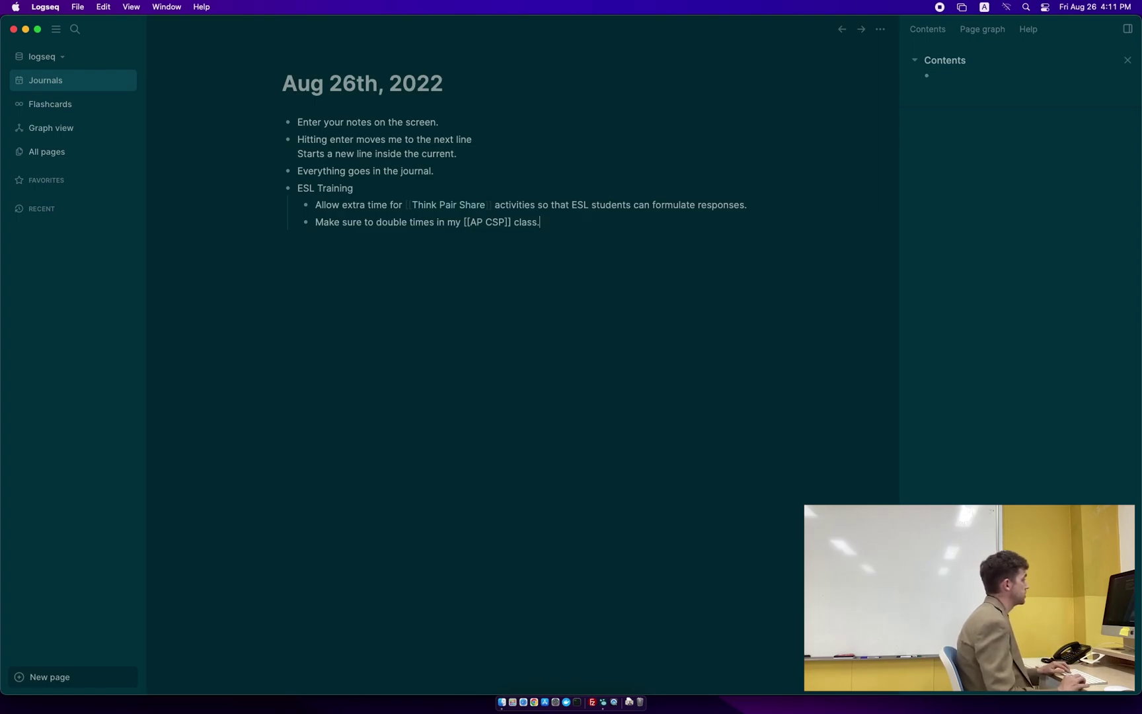
pyautogui.press('Return')
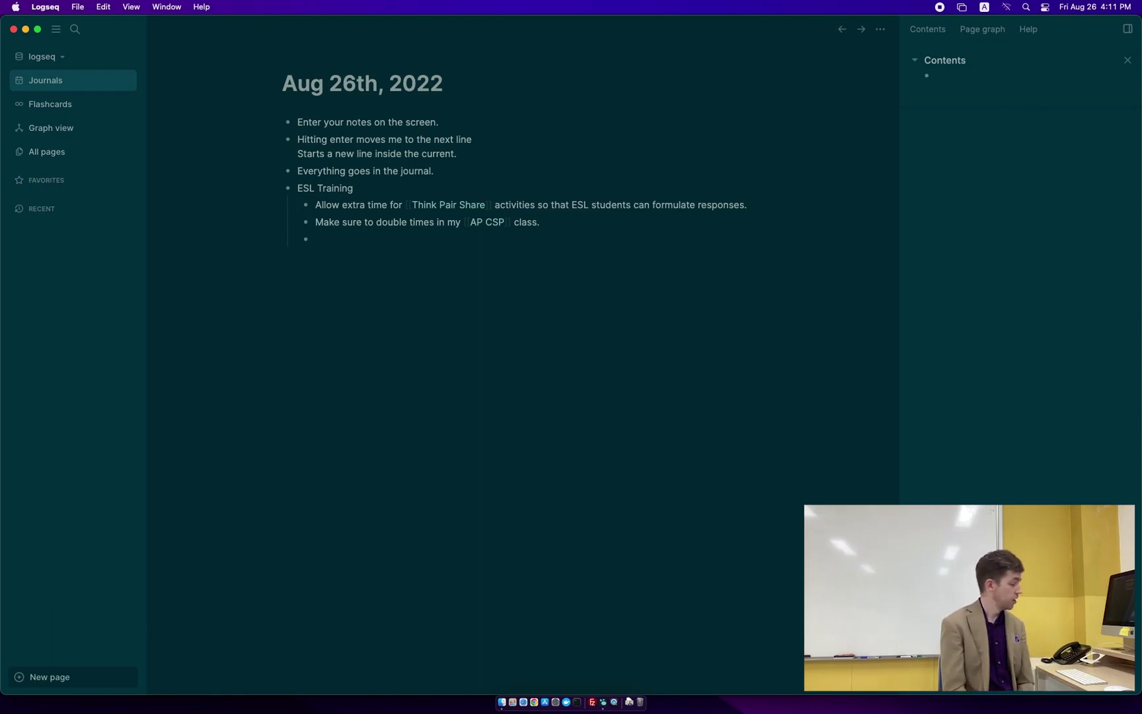
pyautogui.write('[[')
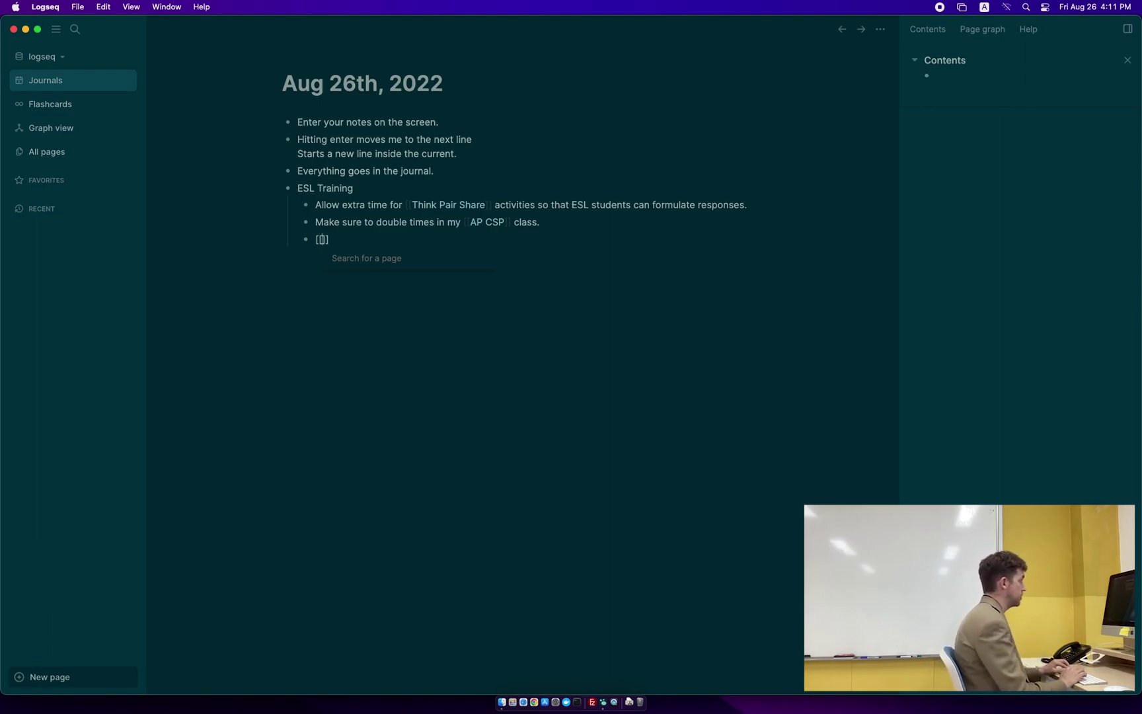
# Step: Add the top-level note 'Make [[pages]] for everything that you want to find later.'
pyautogui.press('BackSpace')
pyautogui.press('BackSpace')
pyautogui.write('Mkae')
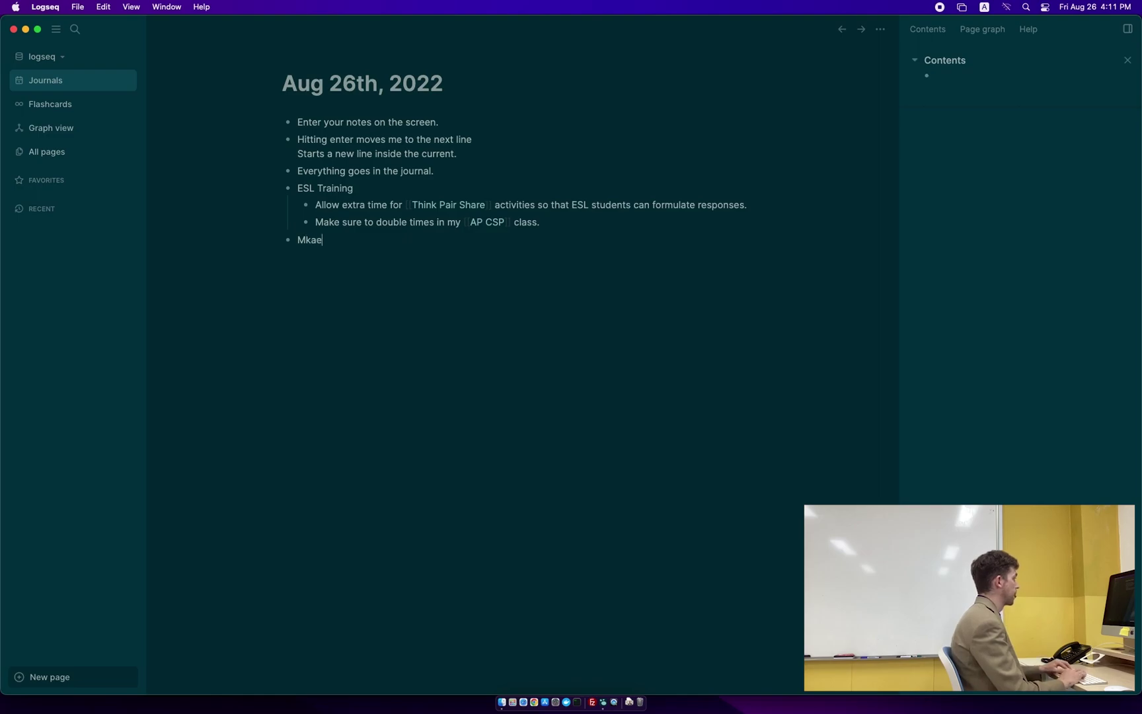
pyautogui.press('BackSpace')
pyautogui.press('BackSpace')
pyautogui.press('BackSpace')
pyautogui.write('ake [')
pyautogui.write('[pages]] for eve')
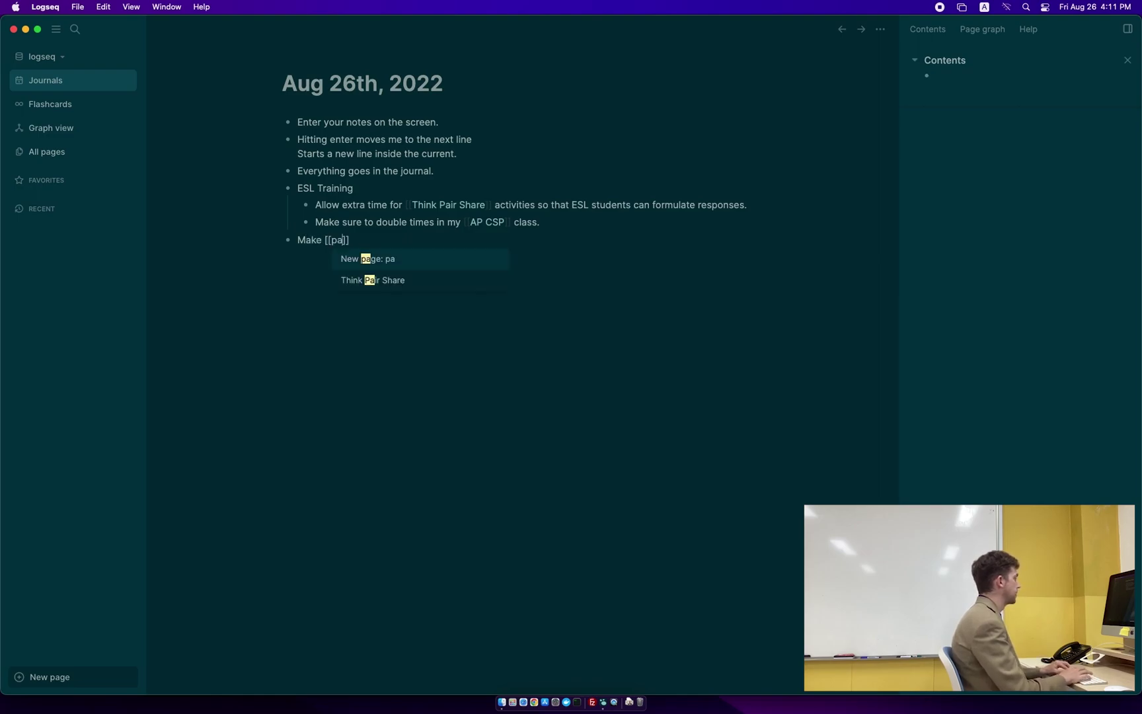
pyautogui.write('rything')
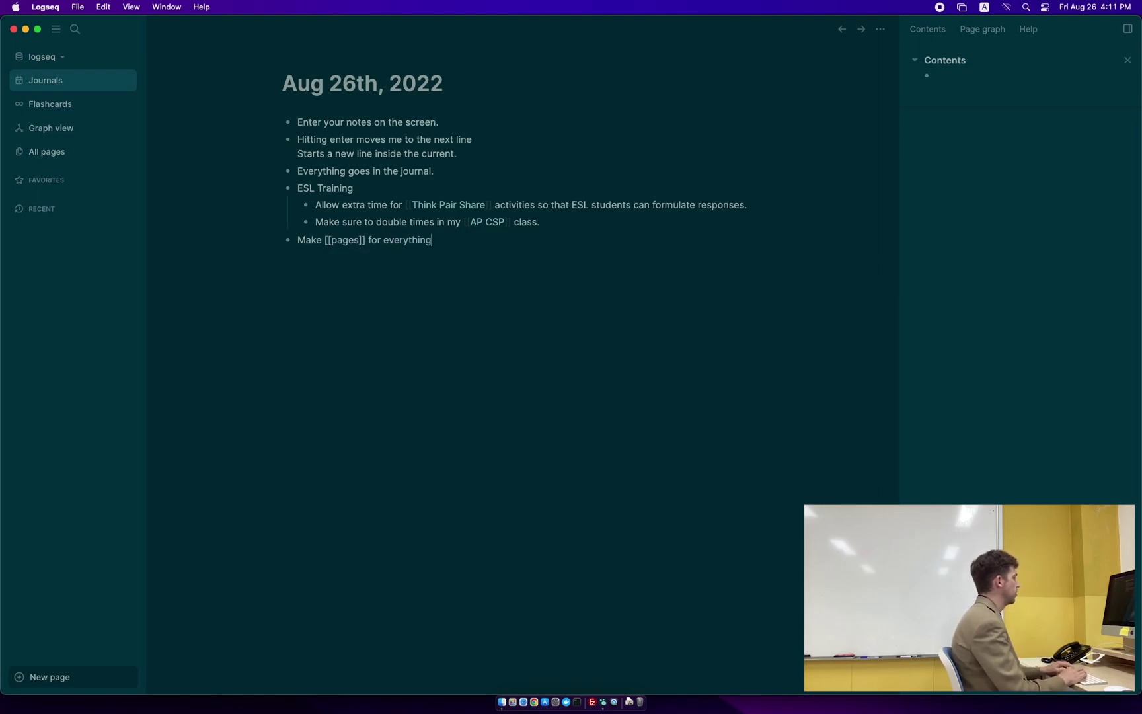
pyautogui.write(' that you want ')
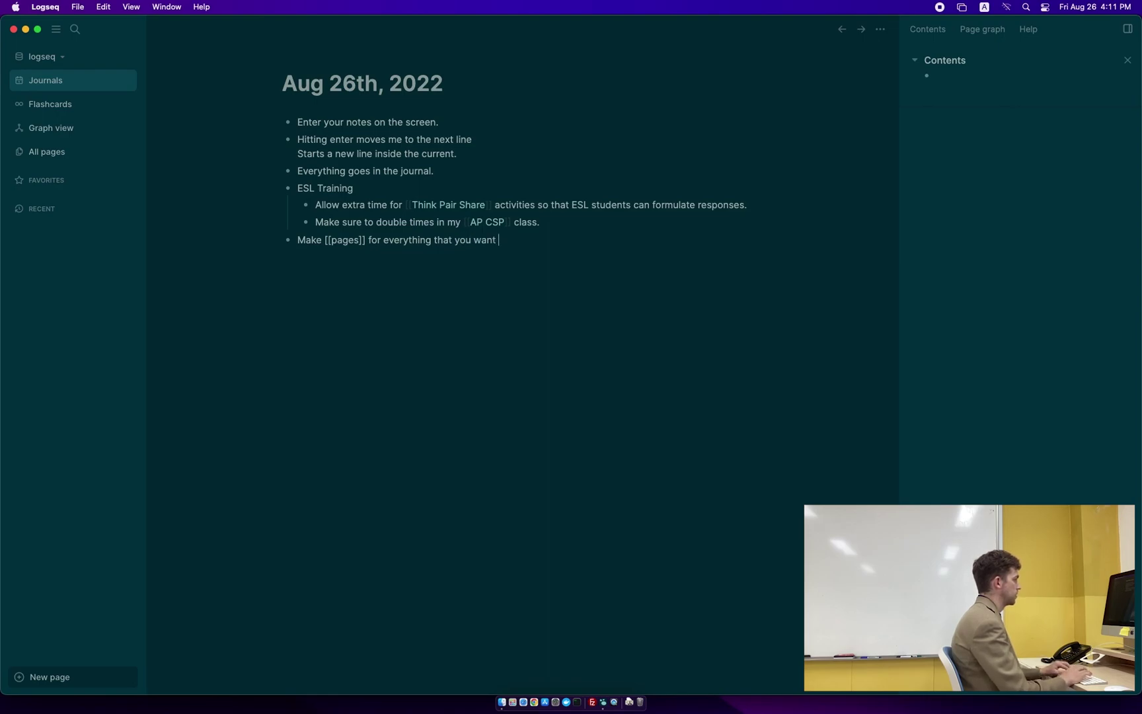
pyautogui.write('to find later.')
pyautogui.press('Return')
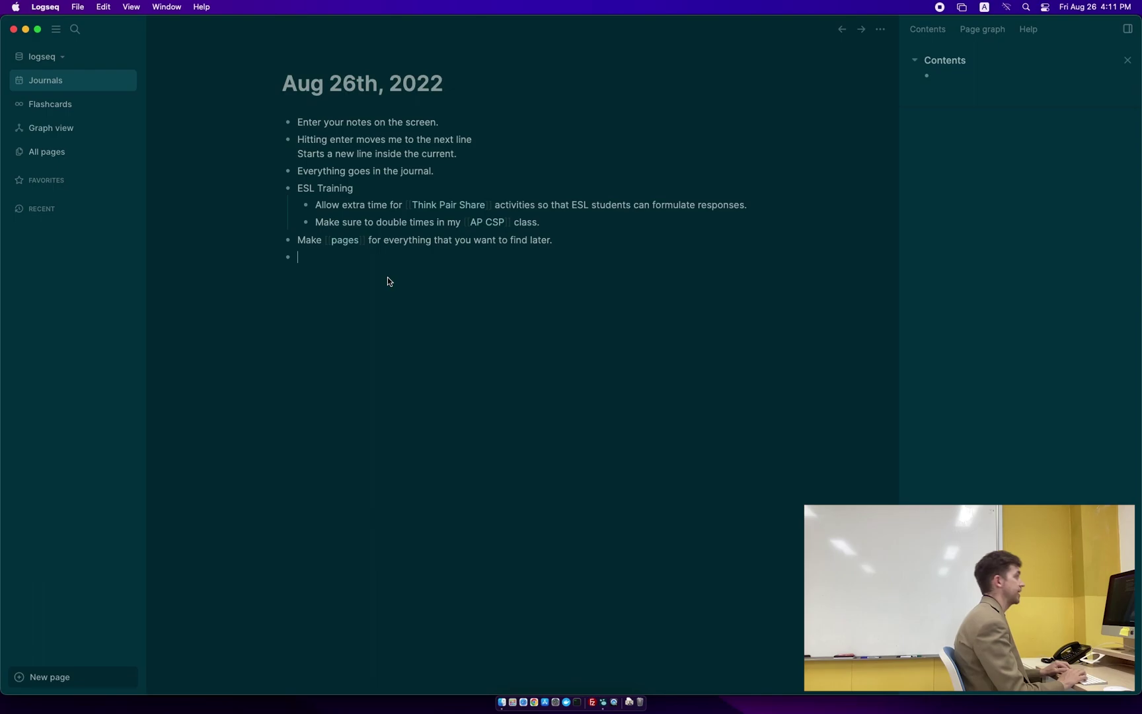
# Step: Add a [[AP CSP]] bullet with a nested bullet, then clear the ESL Training text
pyautogui.write('[[AP CSP')
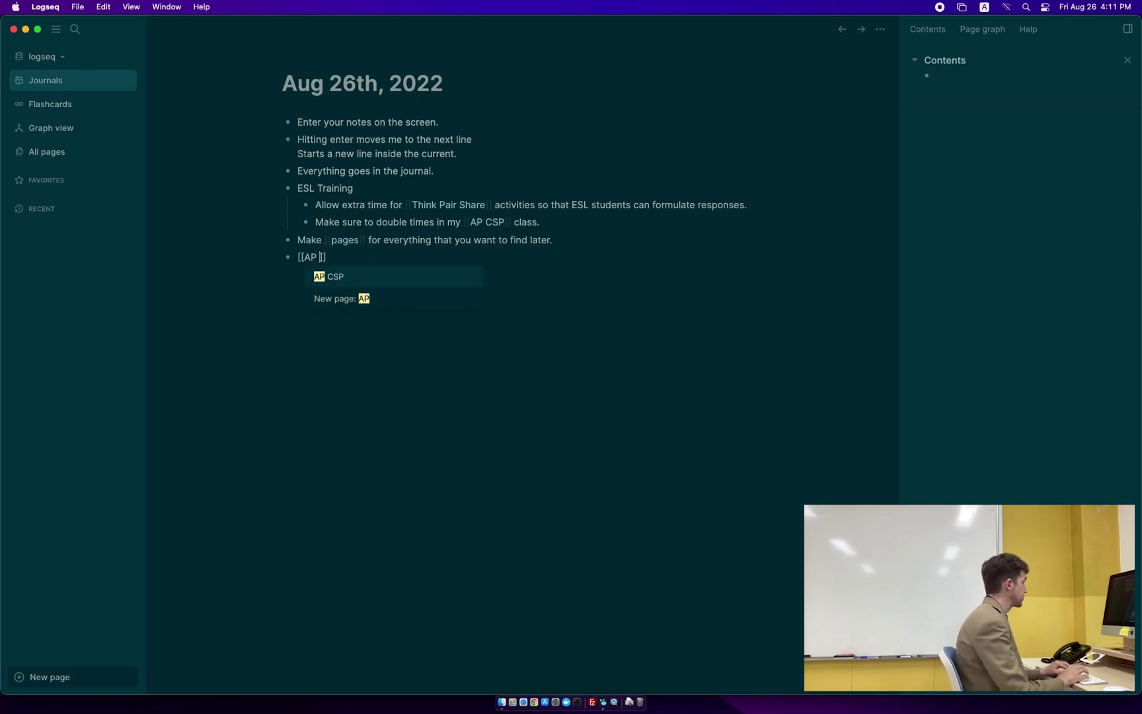
pyautogui.press('Return')
pyautogui.press('Return')
pyautogui.press('Tab')
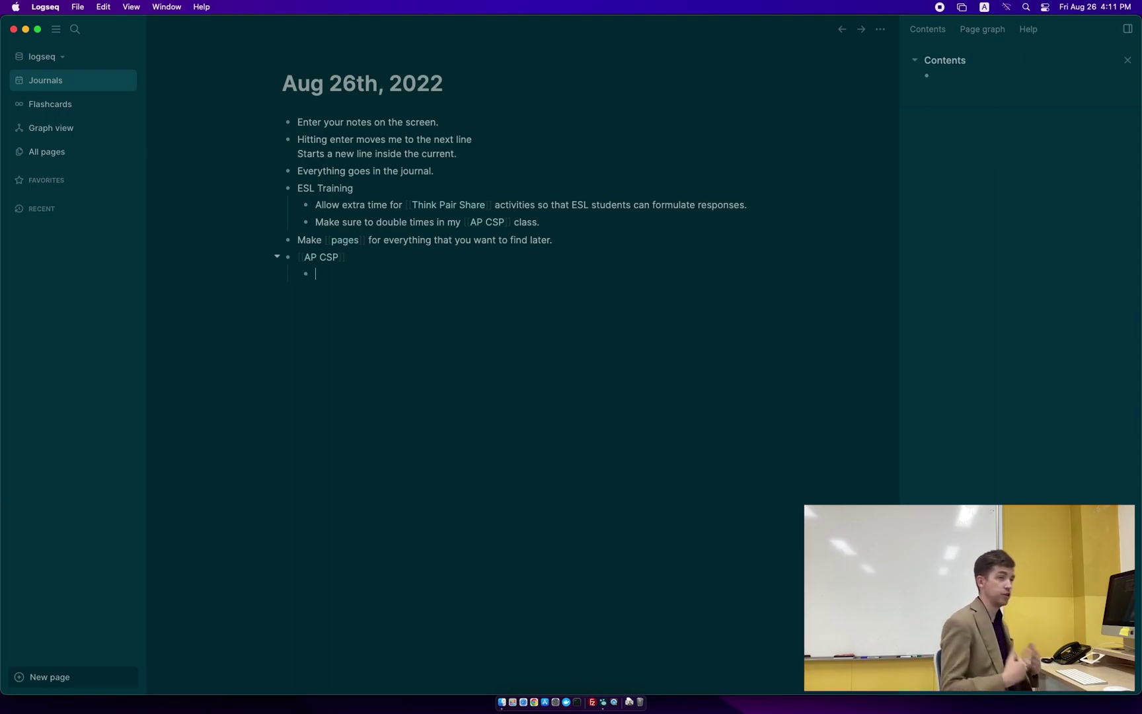
pyautogui.click(354, 188)
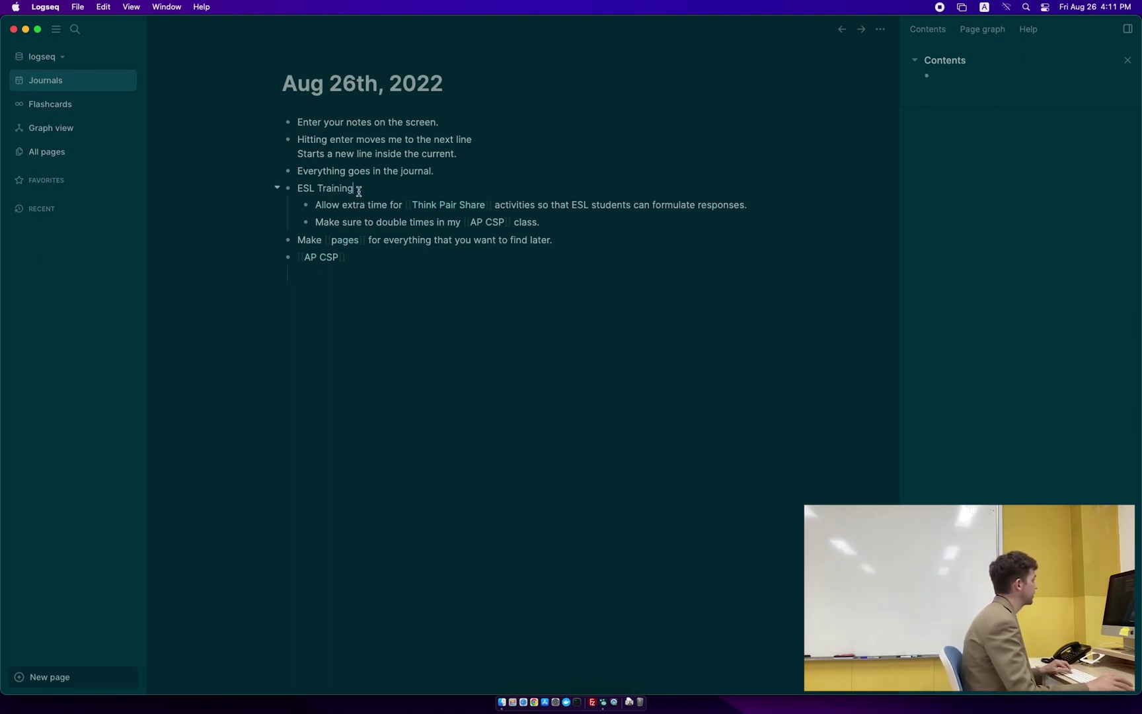
pyautogui.press('BackSpace')
pyautogui.press('BackSpace')
pyautogui.press('BackSpace')
pyautogui.press('BackSpace')
pyautogui.press('BackSpace')
pyautogui.press('BackSpace')
pyautogui.press('BackSpace')
pyautogui.press('BackSpace')
pyautogui.press('BackSpace')
pyautogui.press('BackSpace')
pyautogui.press('BackSpace')
pyautogui.press('BackSpace')
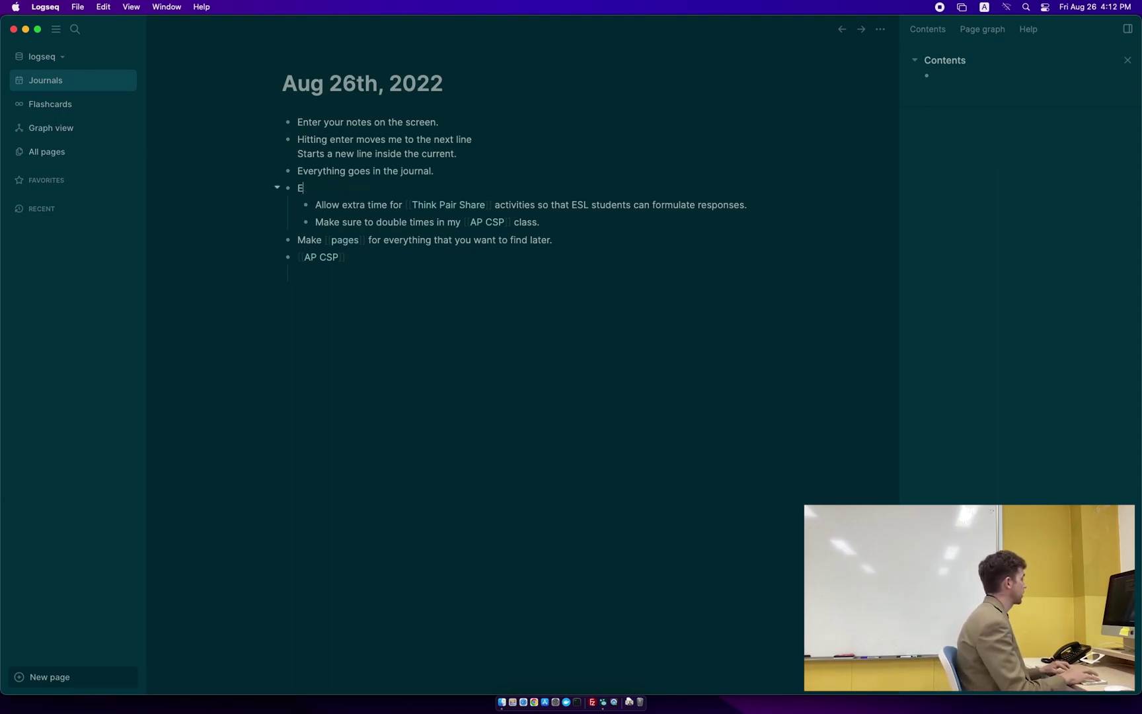
# Step: Retype the bullet as '#ESL Training' and start a new note under [[AP CSP]]
pyautogui.write('#ESL tag')
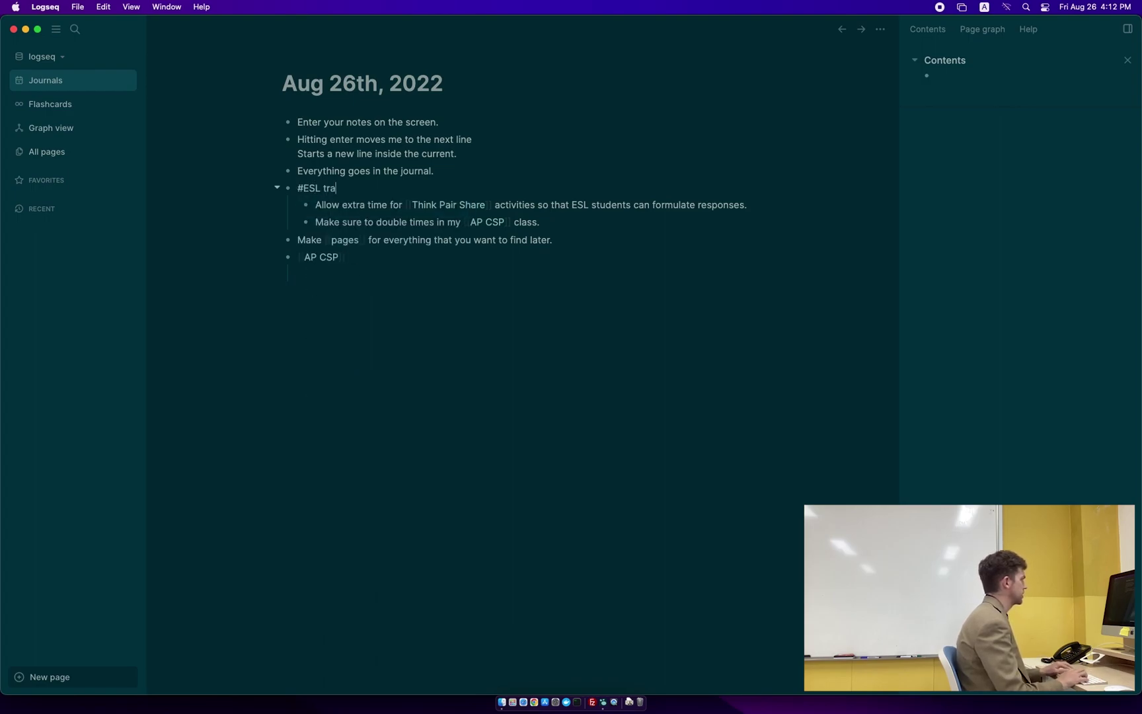
pyautogui.press('BackSpace')
pyautogui.press('BackSpace')
pyautogui.press('BackSpace')
pyautogui.write('Training')
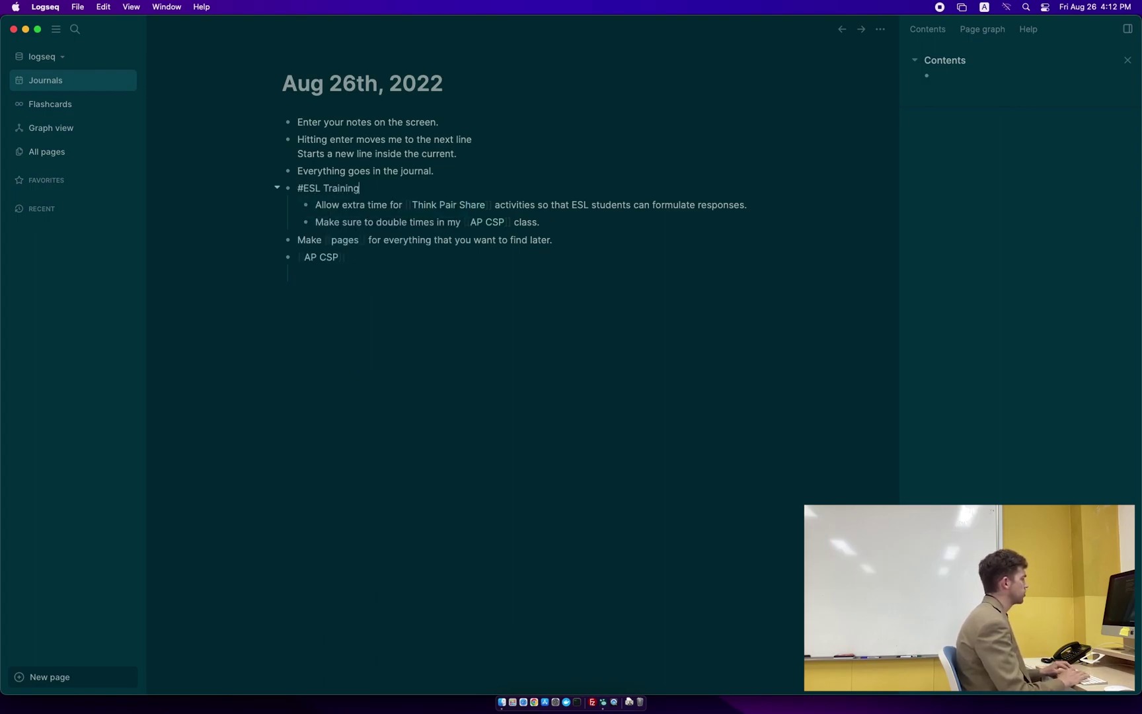
pyautogui.press('Down')
pyautogui.press('Down')
pyautogui.press('Down')
pyautogui.press('Down')
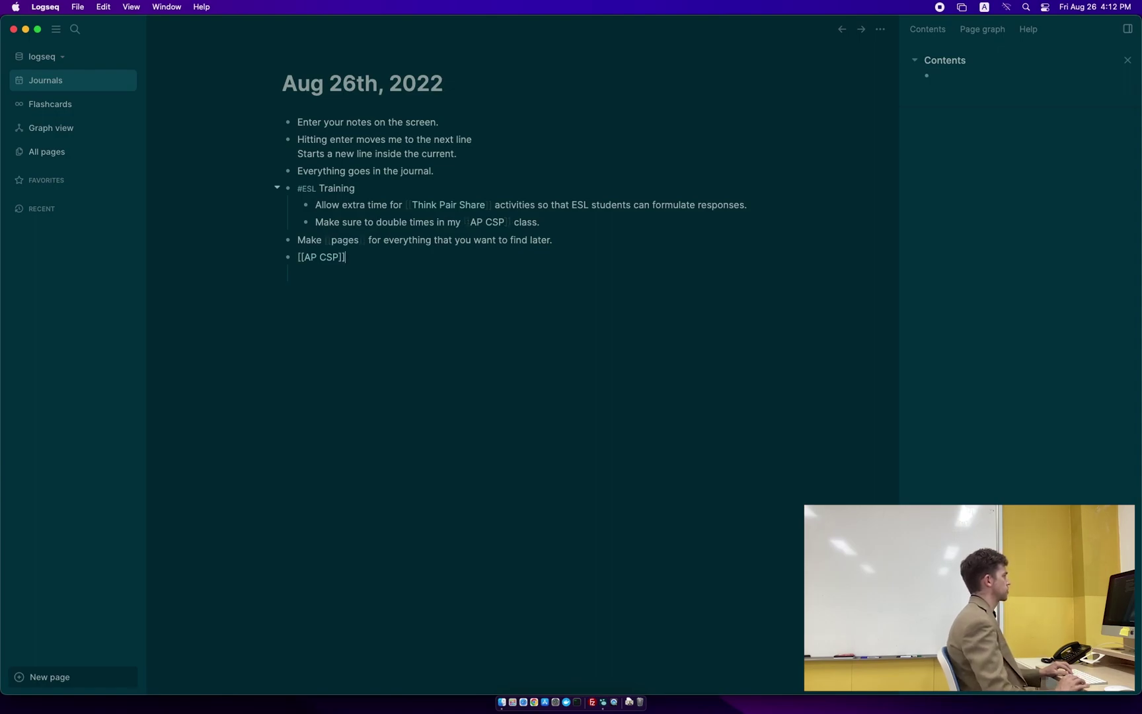
pyautogui.press('Return')
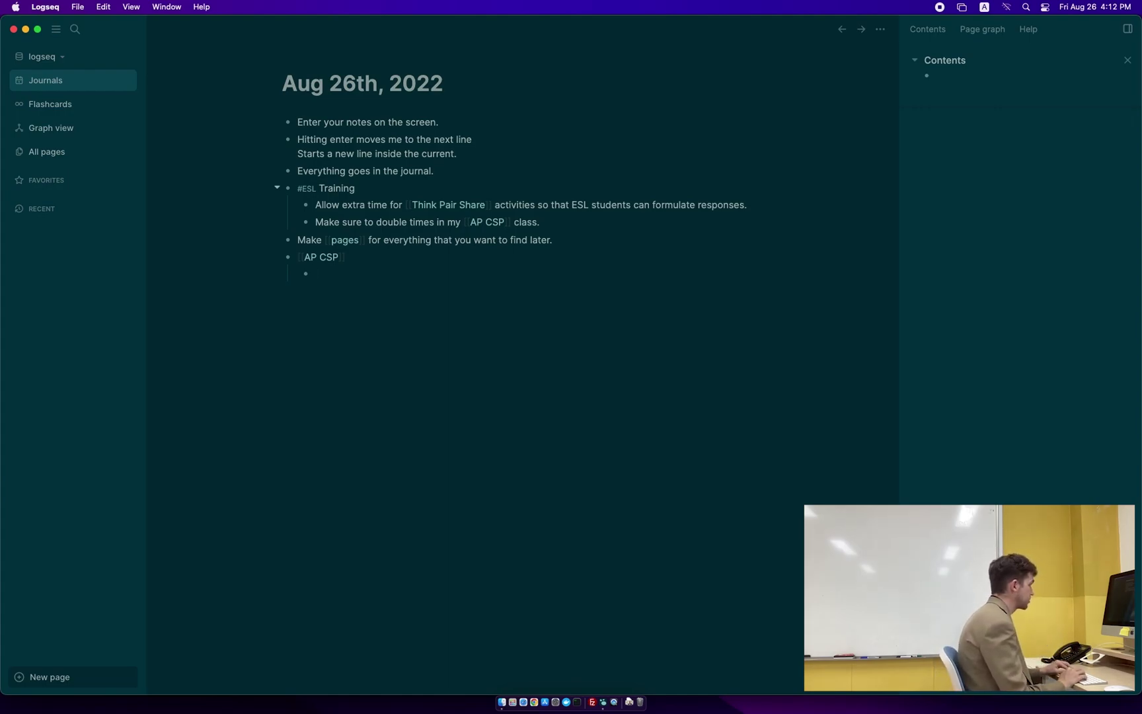
# Step: Note that the [[Think Pair Share]] activity worked better, but allowing 2.5x time helps quieter students speak
pyautogui.write('[[Thin')
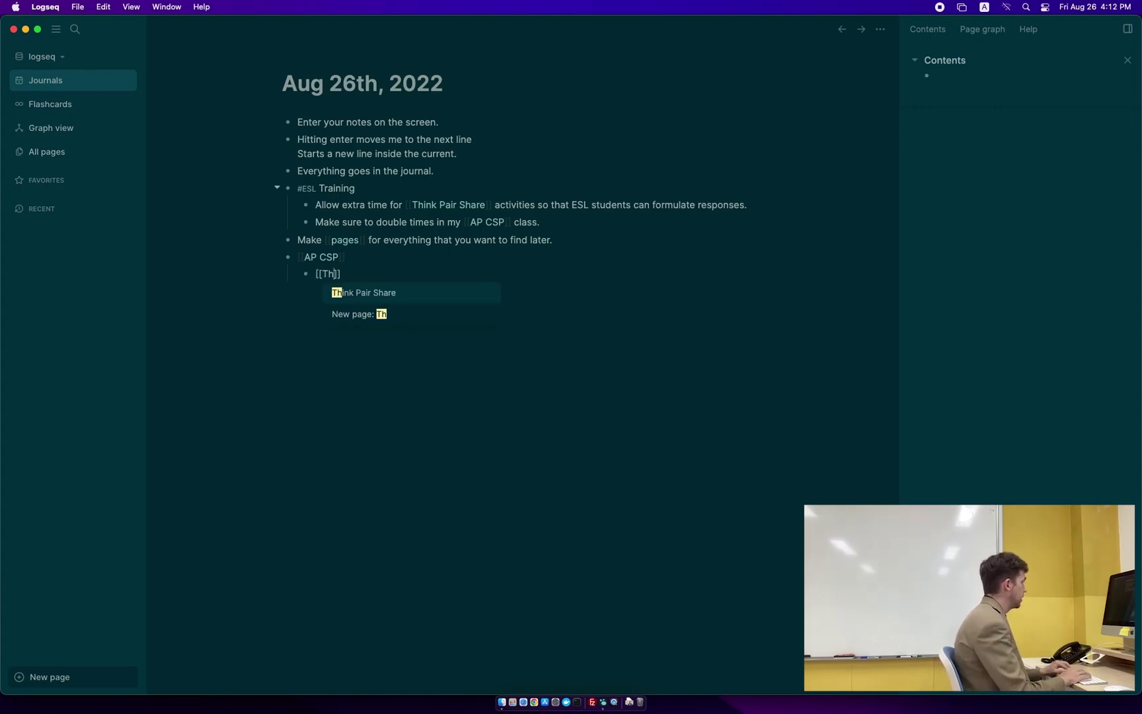
pyautogui.write('k Pair Sha')
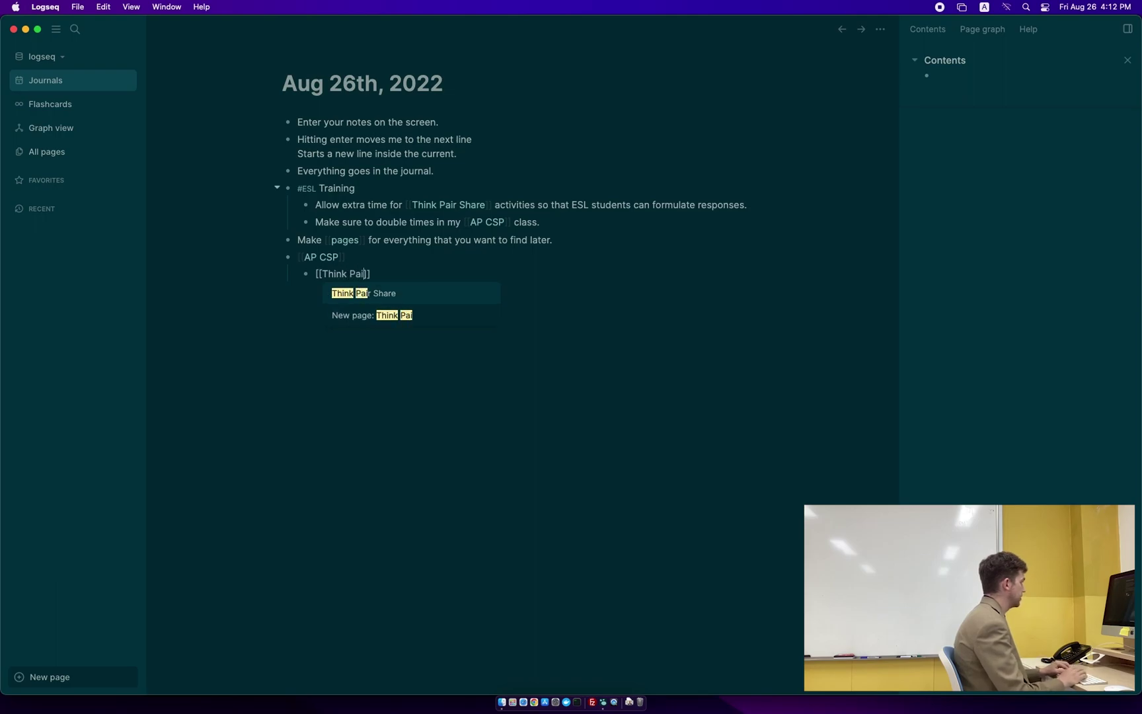
pyautogui.press('Return')
pyautogui.write('activit')
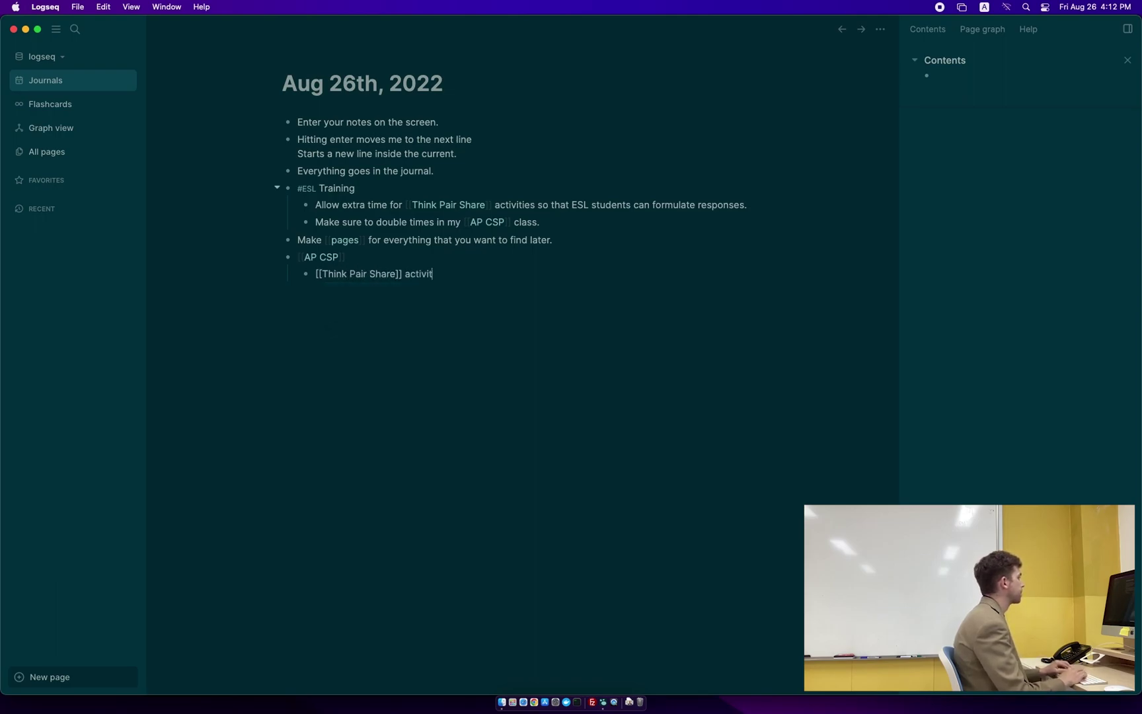
pyautogui.write('y worked much better')
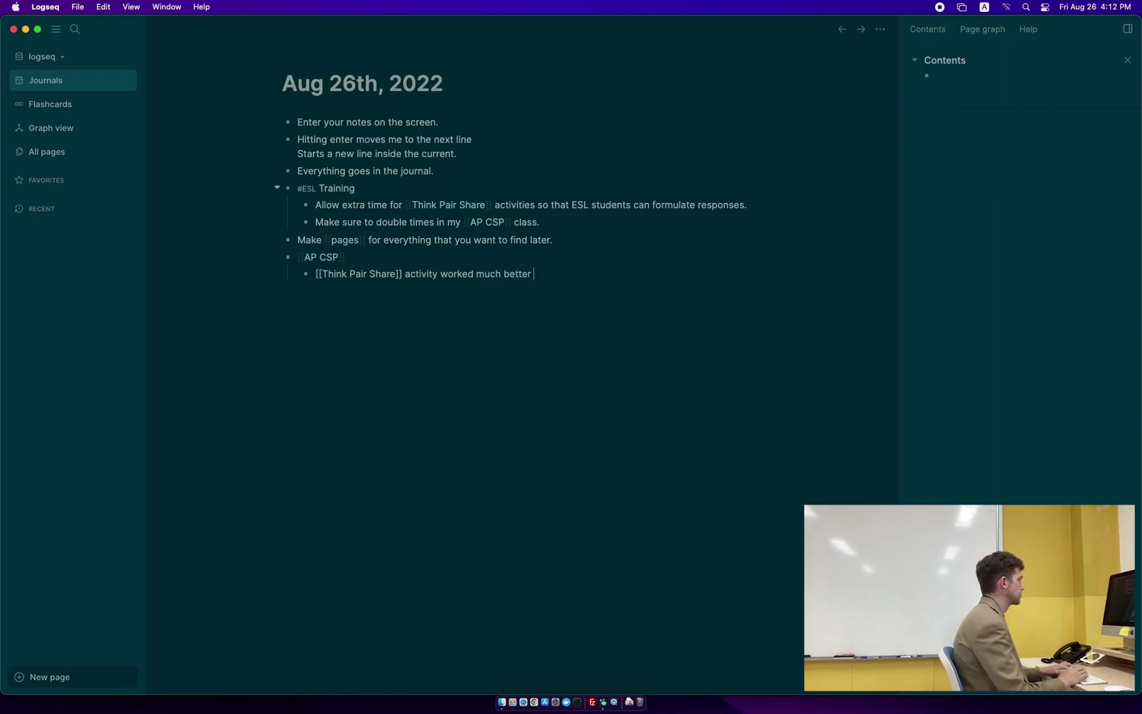
pyautogui.press('BackSpace')
pyautogui.write(', but I ')
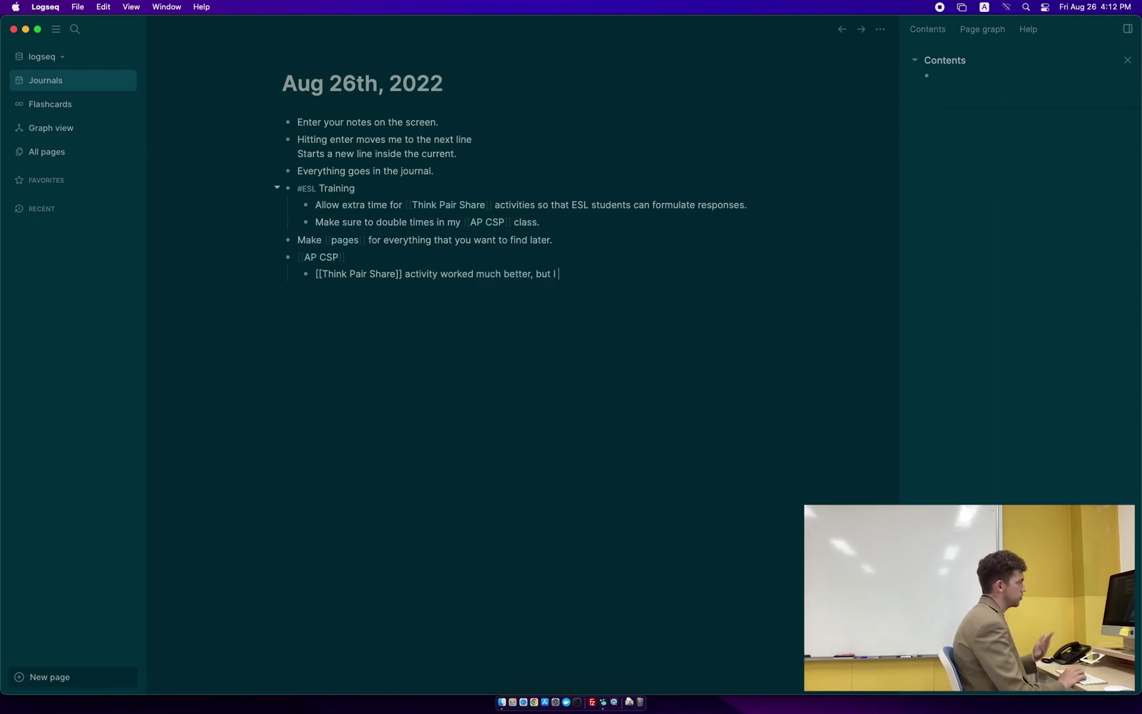
pyautogui.write('could allow may')
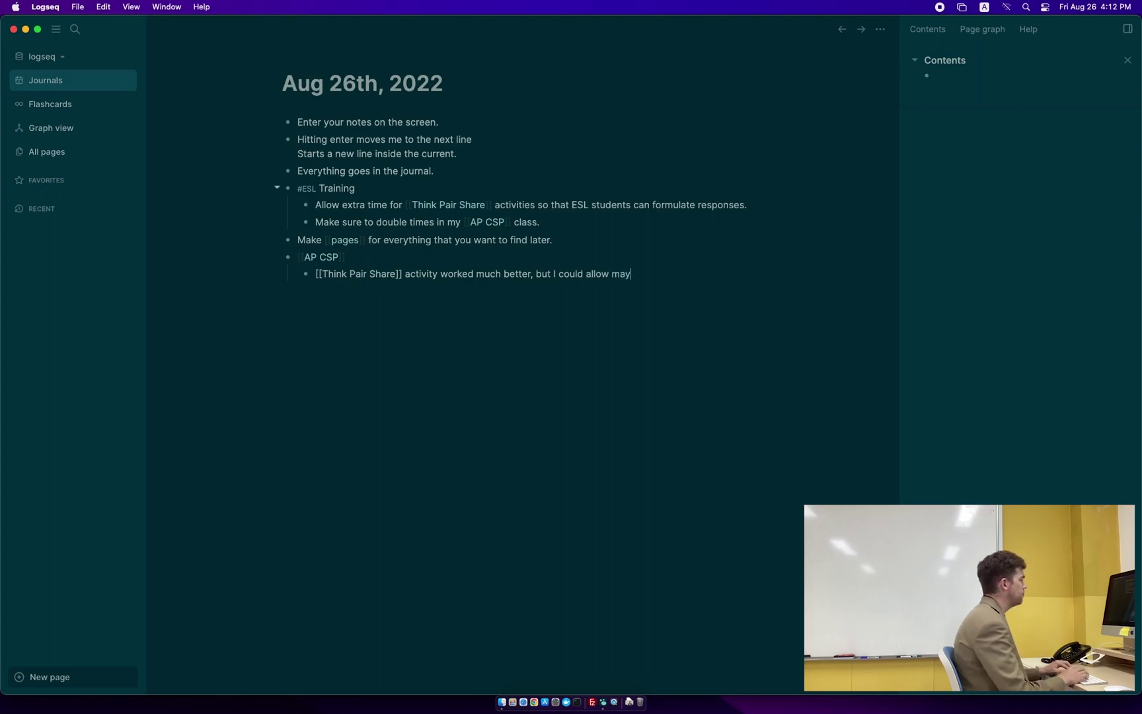
pyautogui.press('BackSpace')
pyautogui.press('BackSpace')
pyautogui.press('BackSpace')
pyautogui.write('2.5x time to')
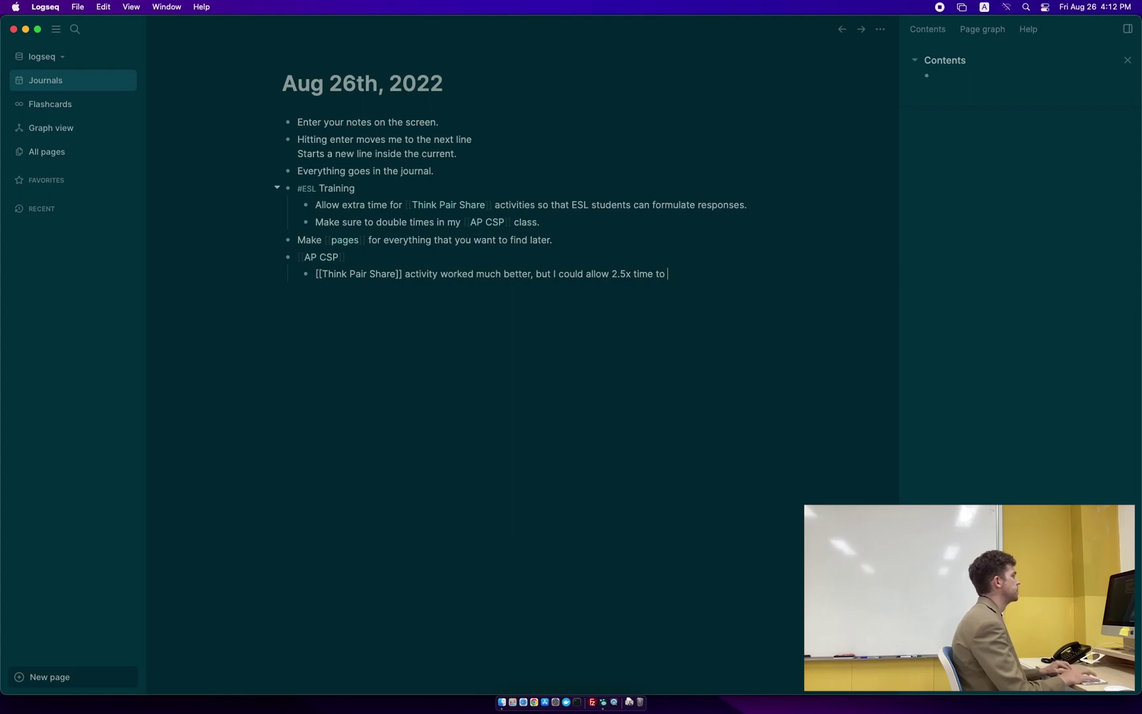
pyautogui.write(' let some of my quiet')
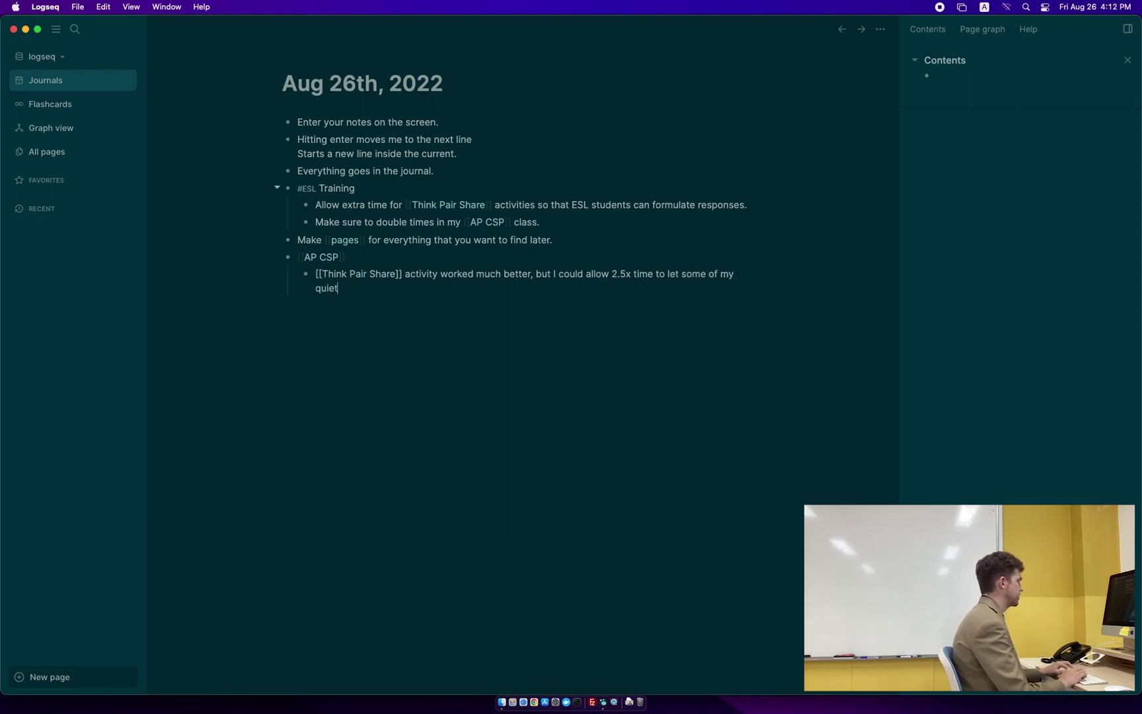
pyautogui.write('er students ')
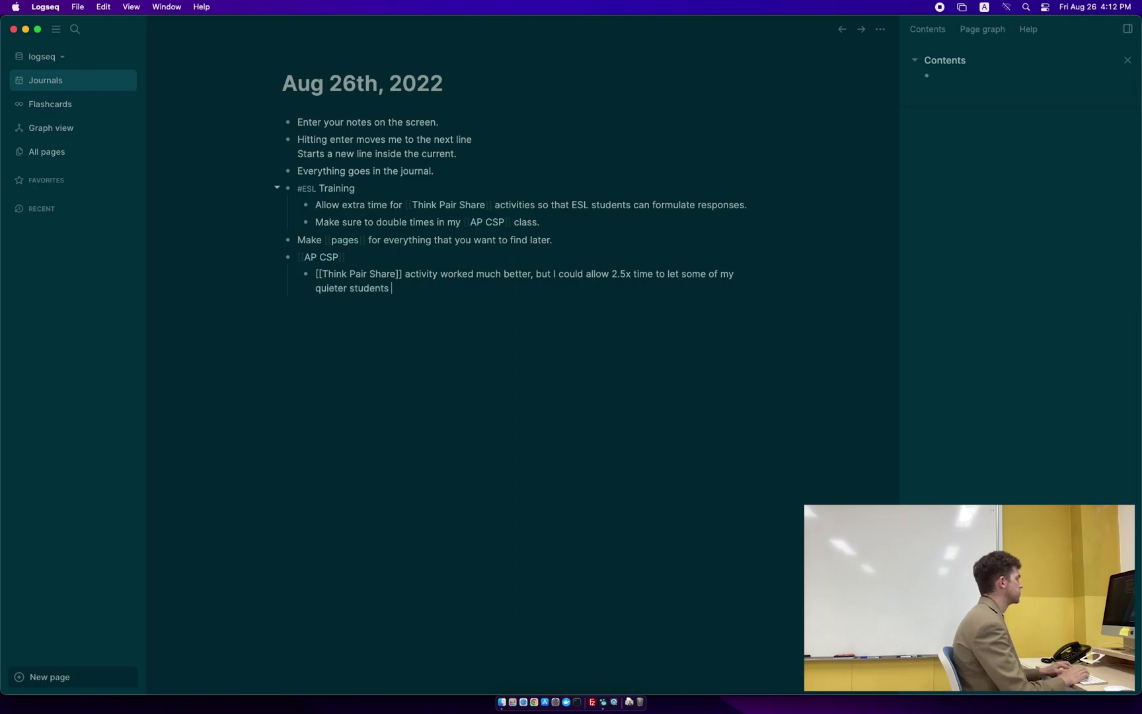
pyautogui.write('speak.')
pyautogui.press('Return')
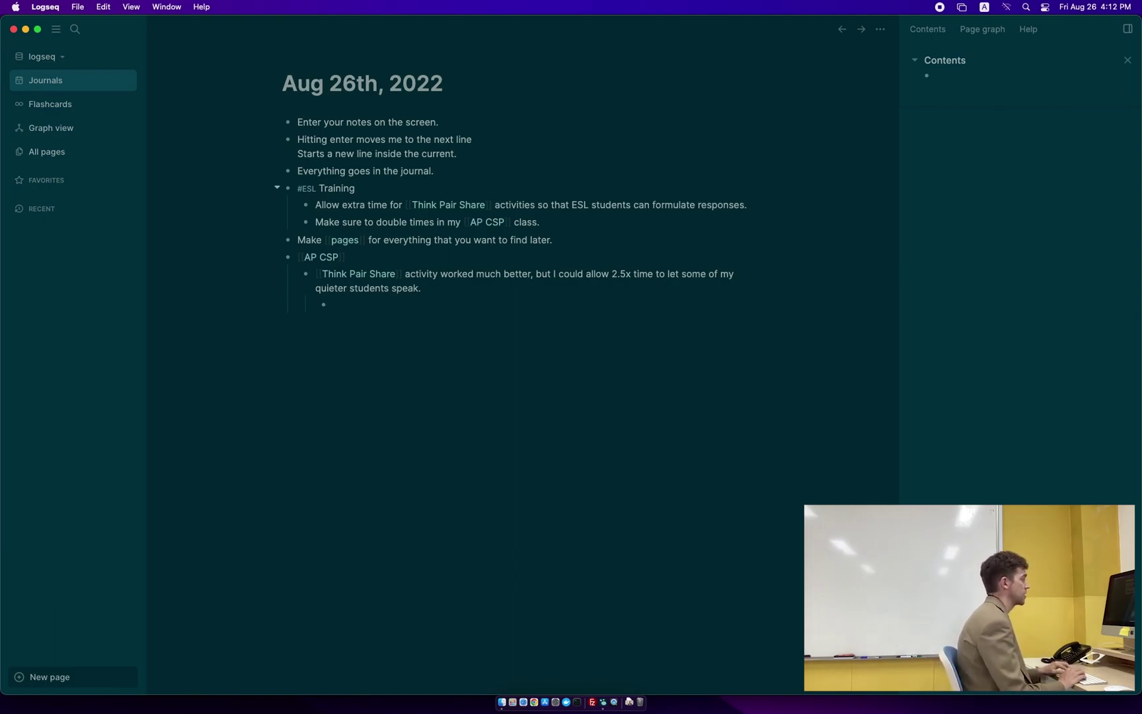
# Step: Add the nested tip 'Provide an extension for students who don't need the time.'
pyautogui.write('Provide a')
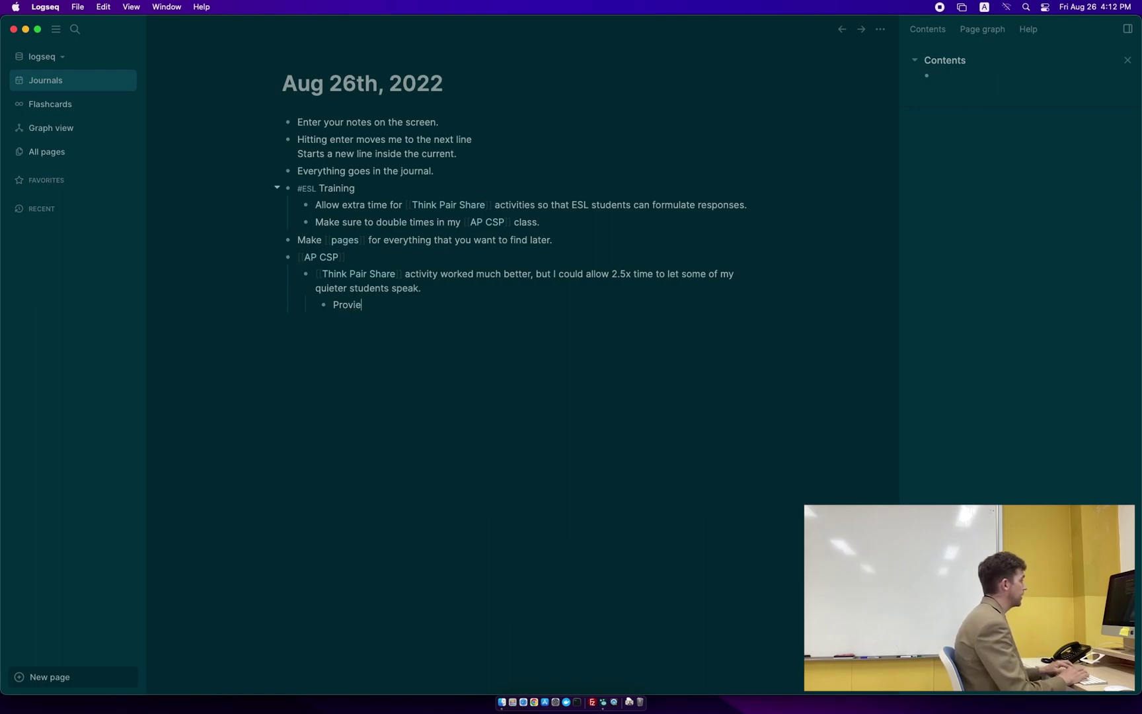
pyautogui.write('n exte')
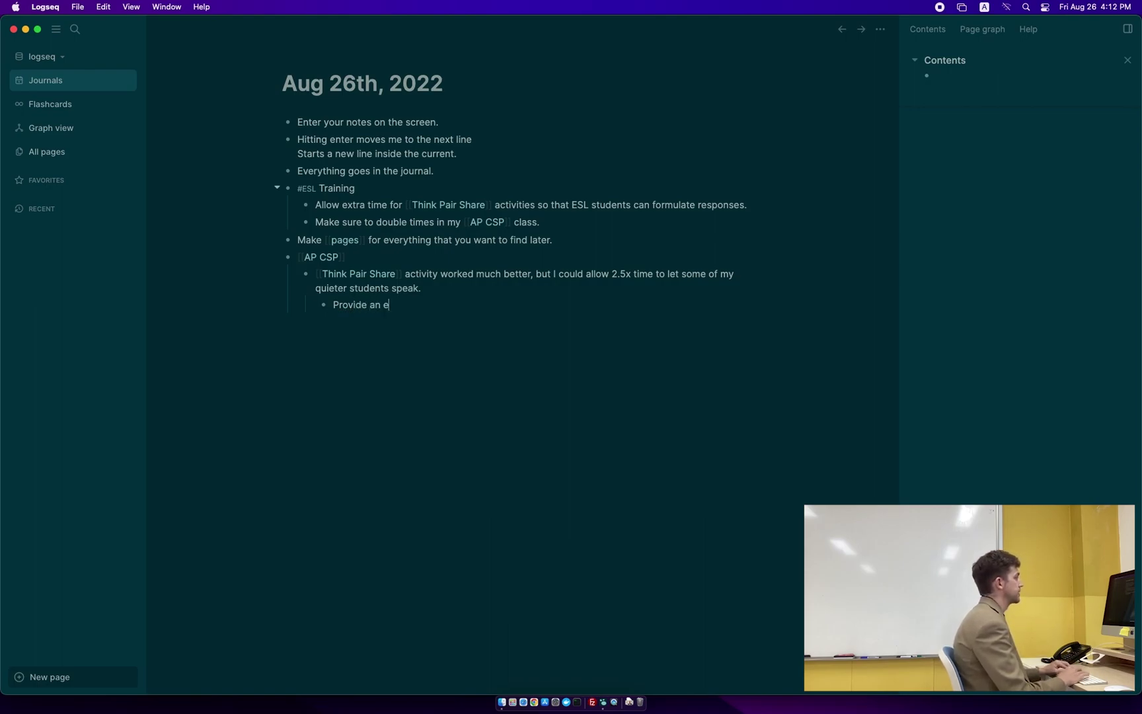
pyautogui.write('nsion for ')
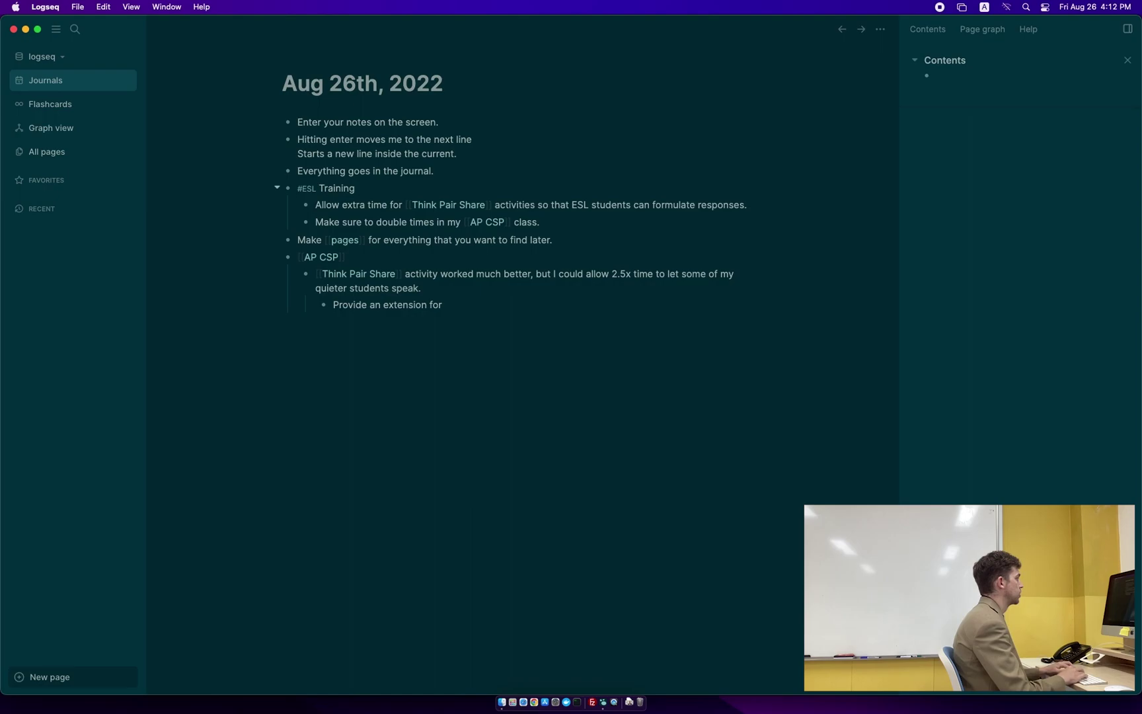
pyautogui.write('students')
pyautogui.press('BackSpace')
pyautogui.press('BackSpace')
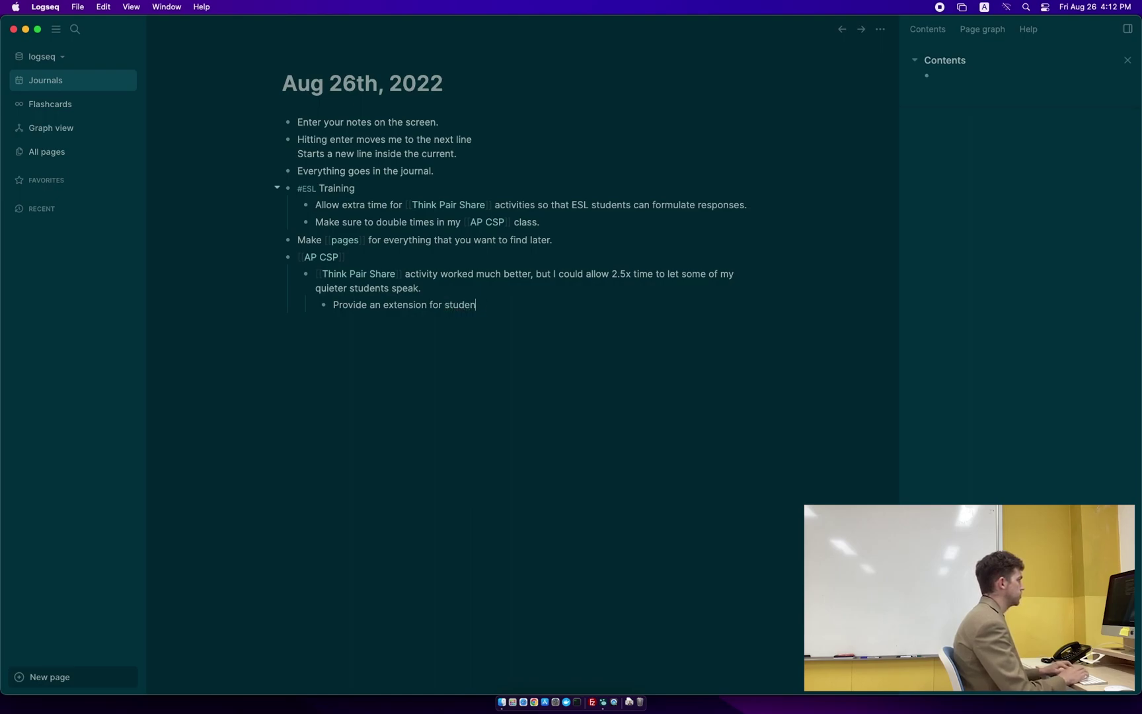
pyautogui.press('BackSpace')
pyautogui.write("nts who don't ne")
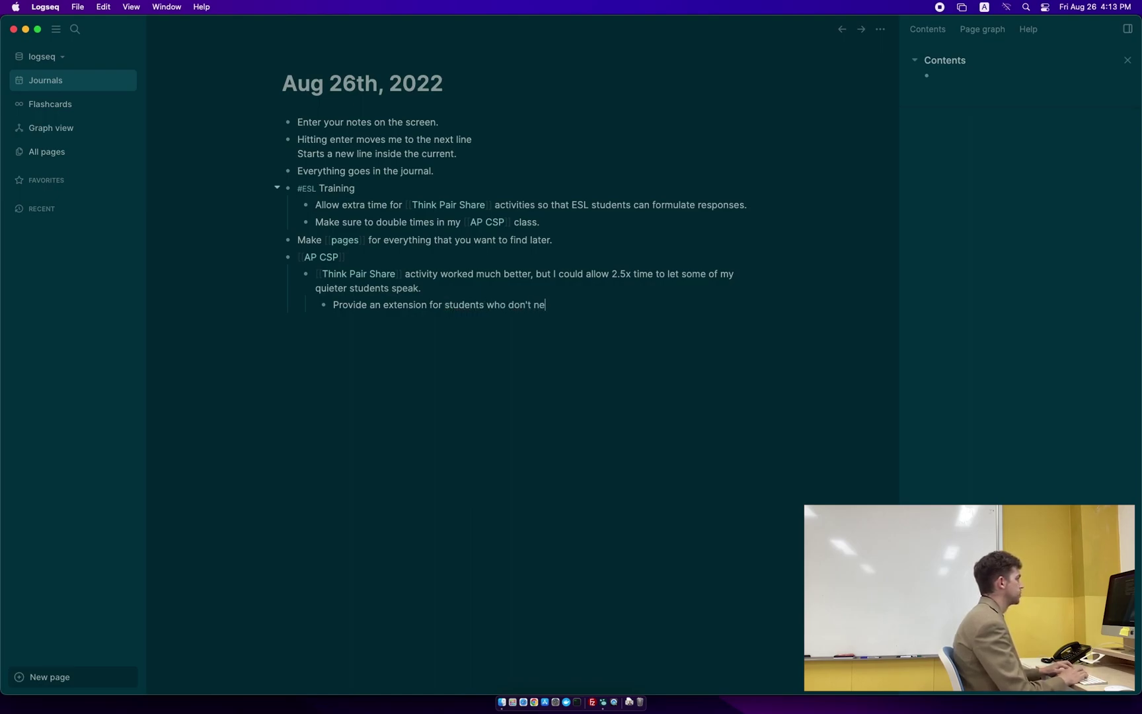
pyautogui.write('ed the time.')
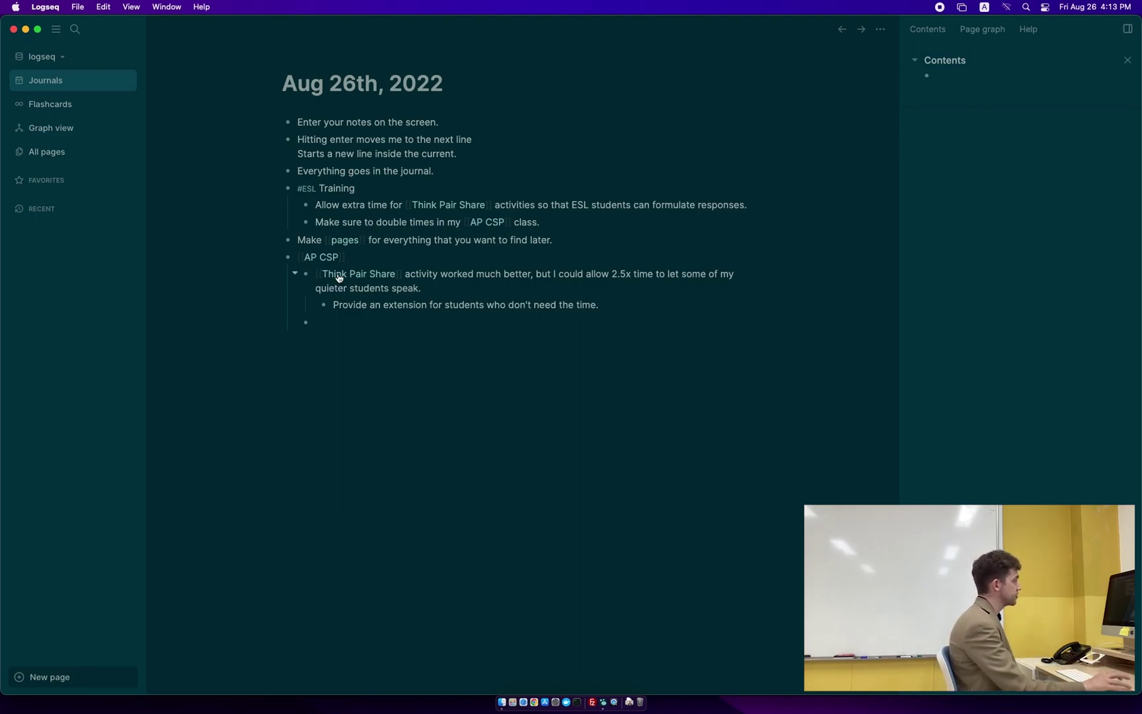
# Step: Return to the Aug 26th, 2022 journal and open the Think Pair Share page
pyautogui.click(351, 241)
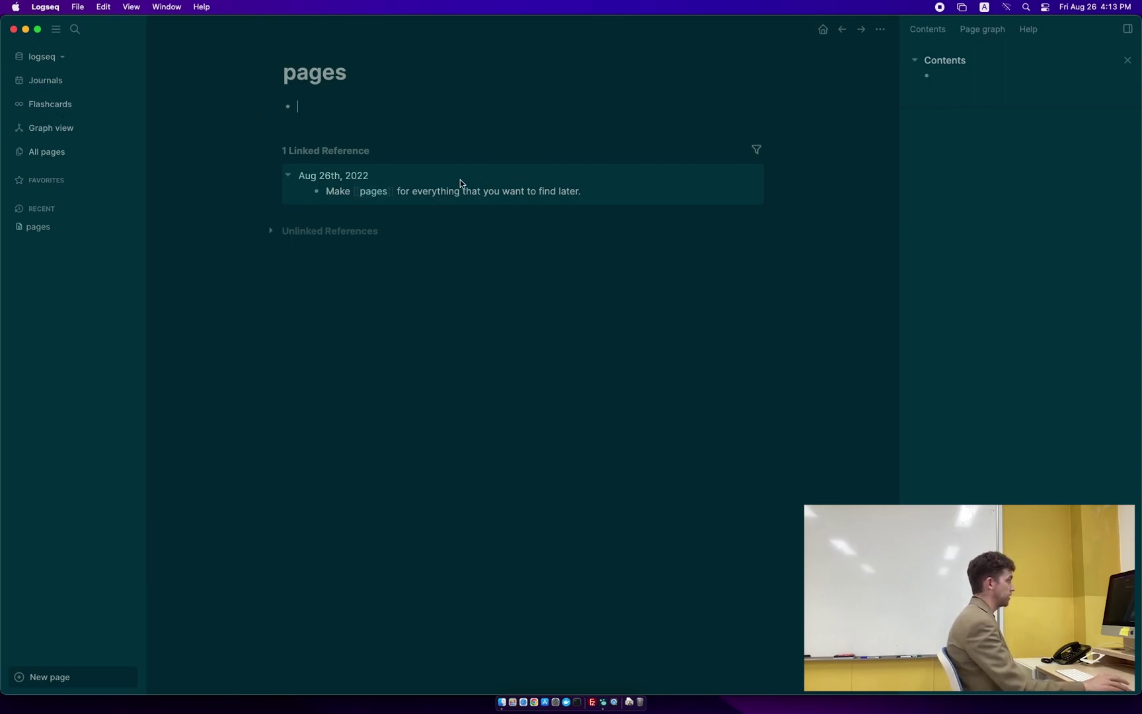
pyautogui.click(34, 82)
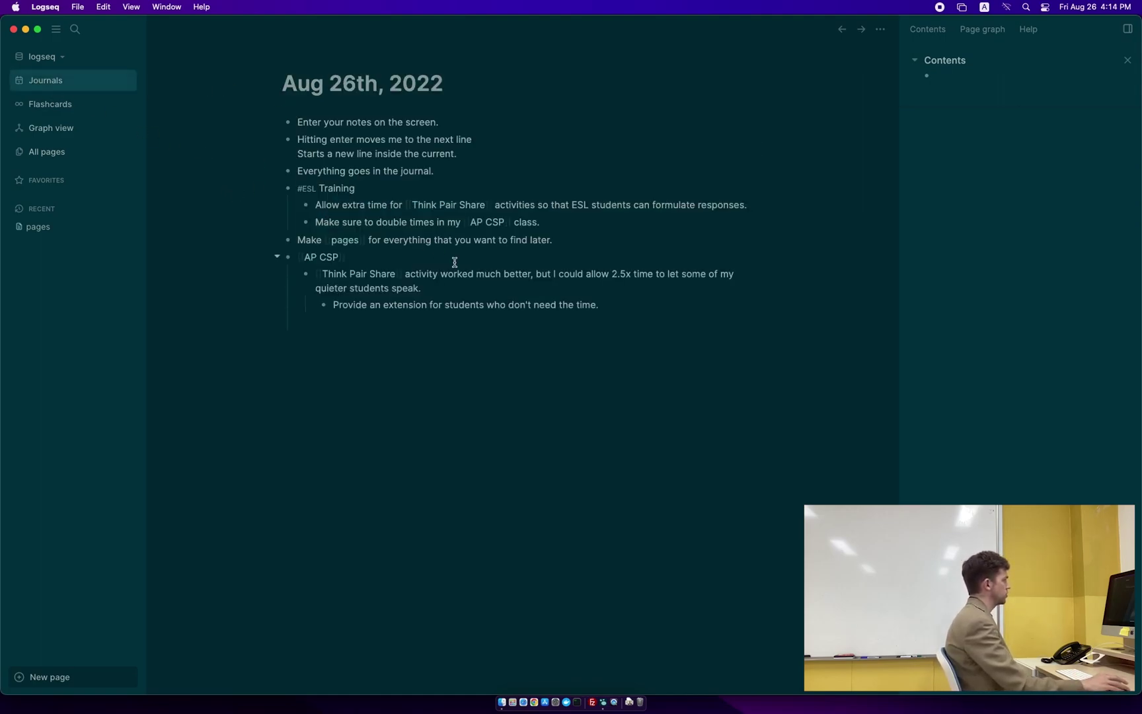
pyautogui.click(351, 273)
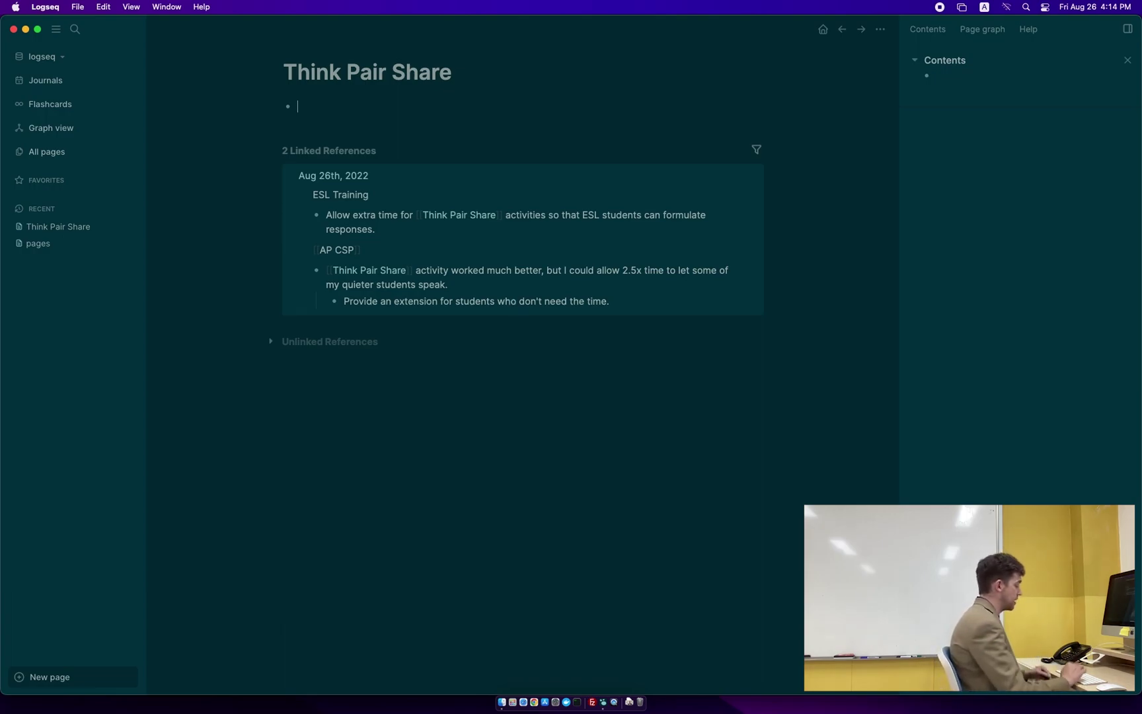
# Step: Write the Think Pair Share page's first note: '2.5x time from "planned" lesson activities.'
pyautogui.write('2.5')
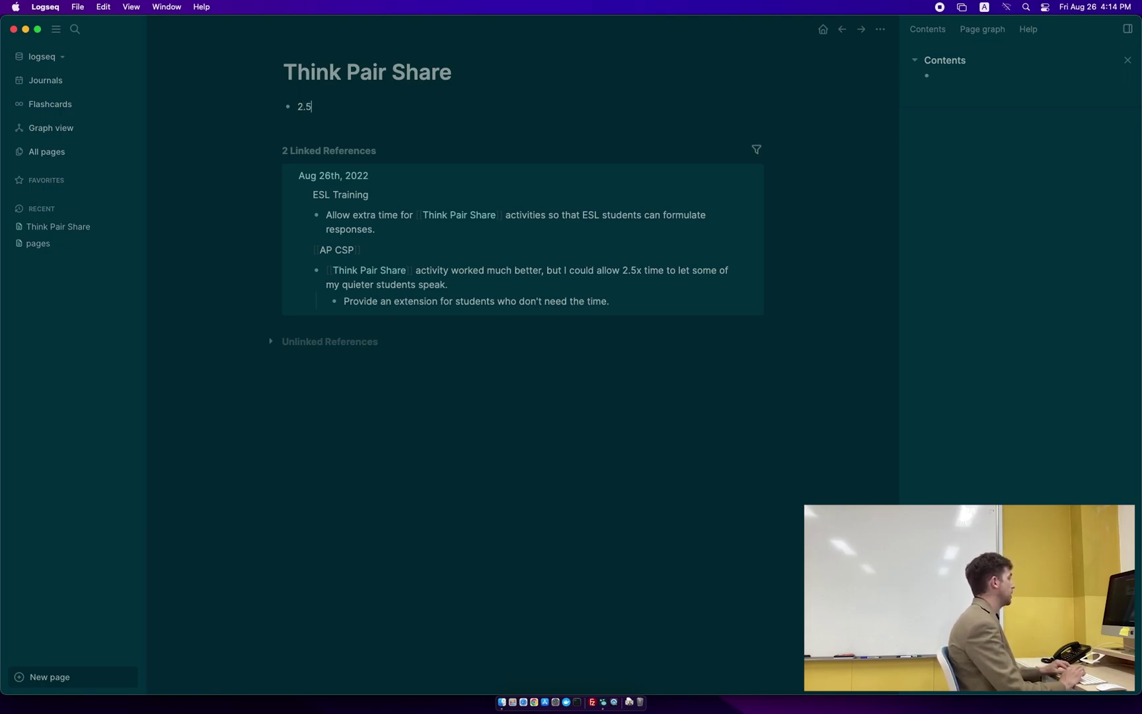
pyautogui.write('x time fo')
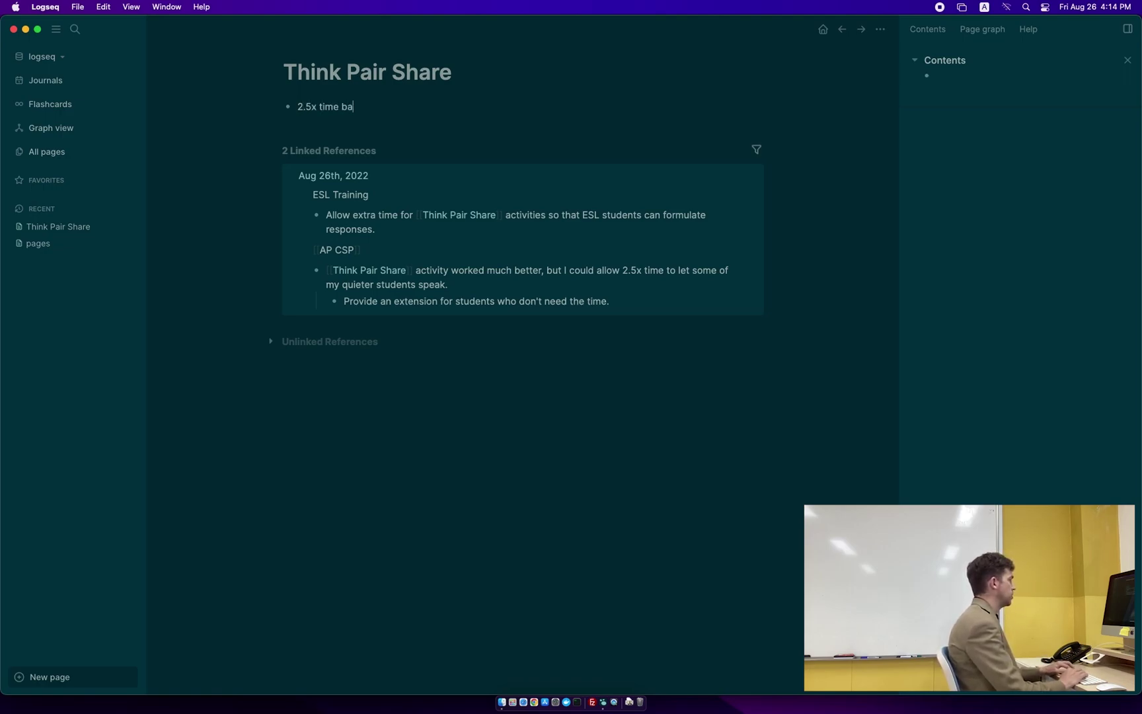
pyautogui.press('BackSpace')
pyautogui.write('rom ')
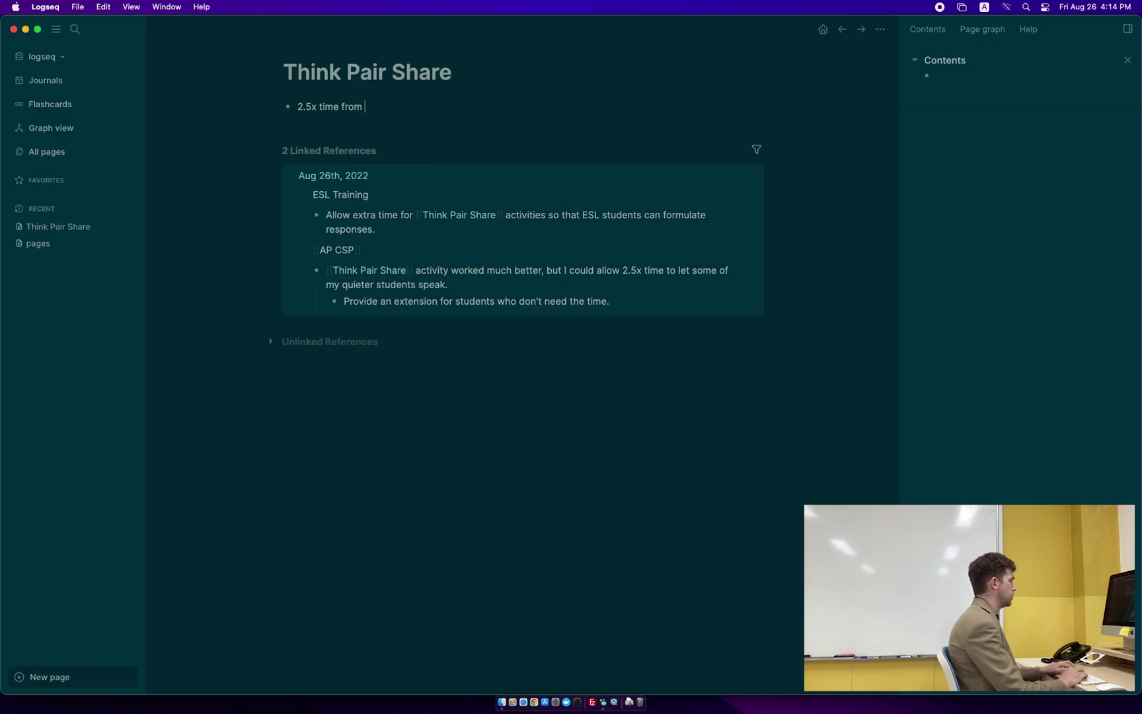
pyautogui.write('"planned" les')
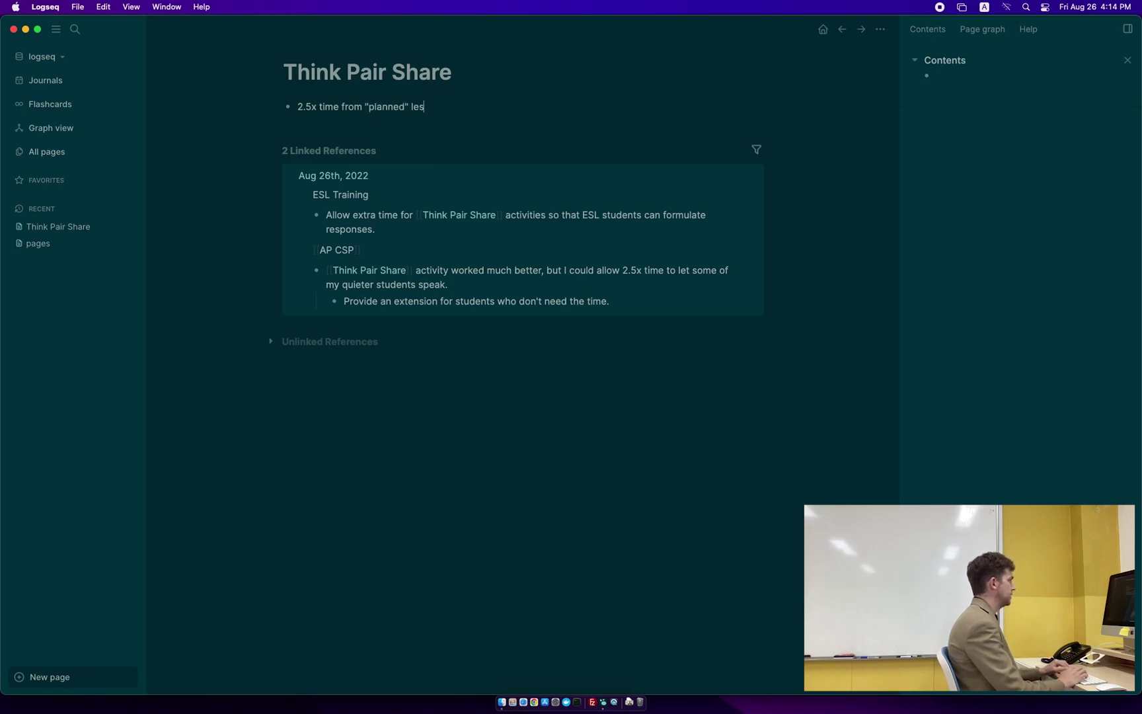
pyautogui.write('son activities.')
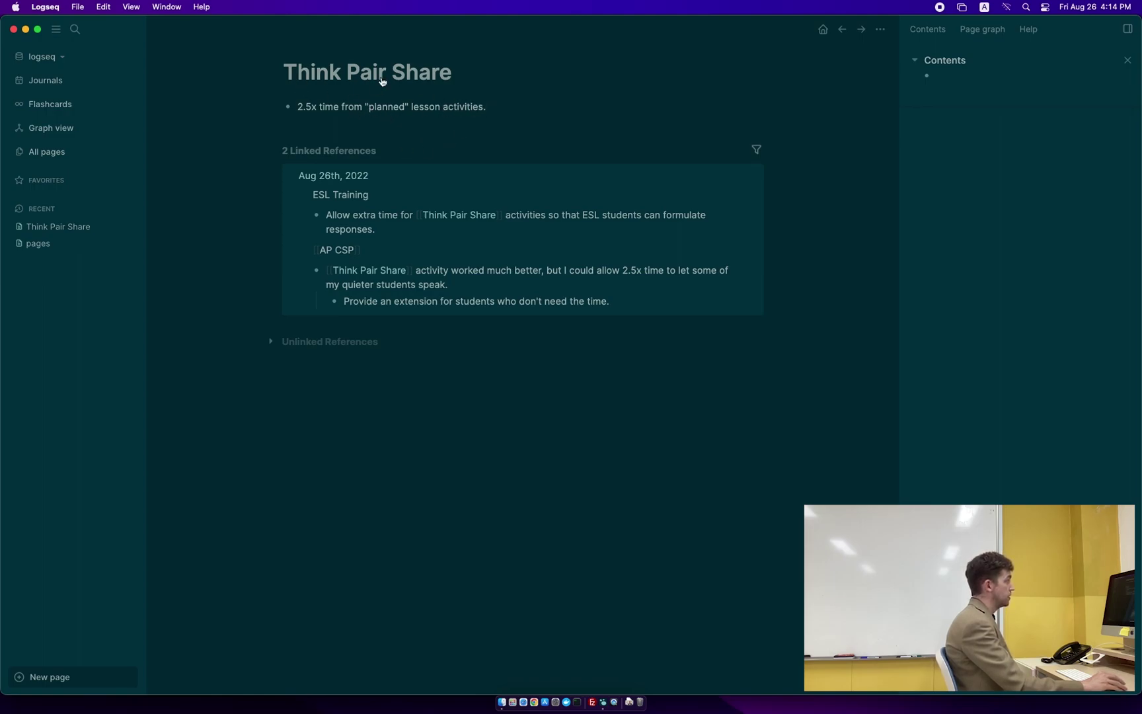
# Step: Add a 'Canonical thoughts only' bullet below the first note, with an indented bullet beneath it
pyautogui.press('Return')
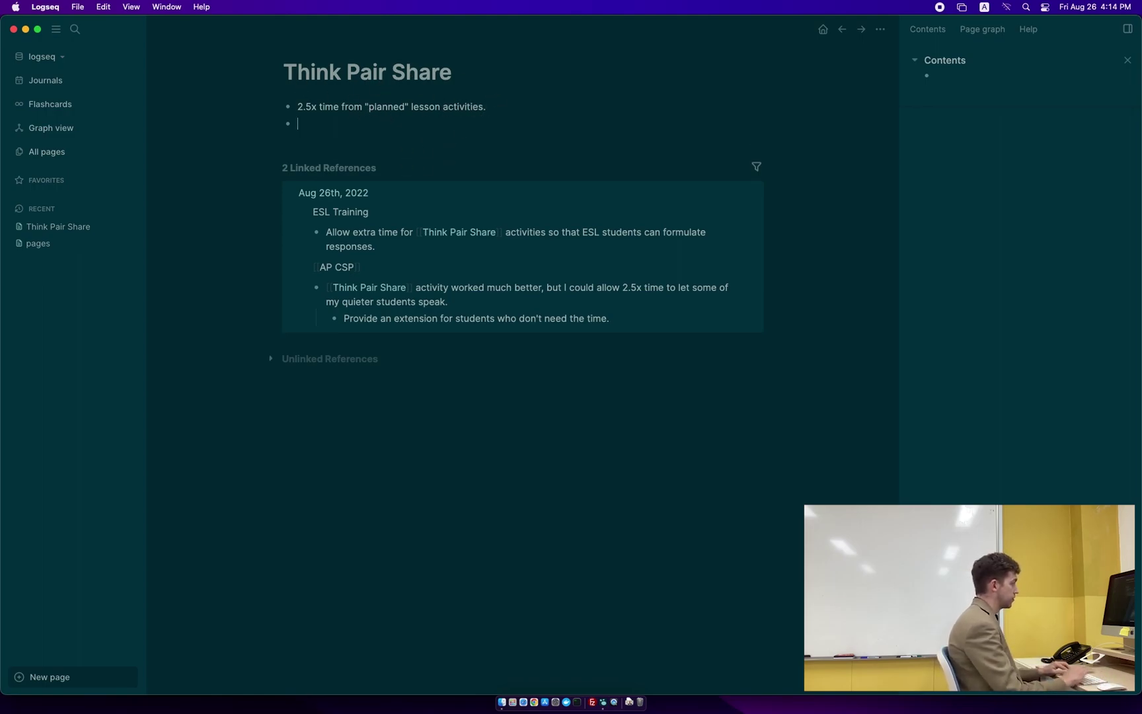
pyautogui.write('Canonical')
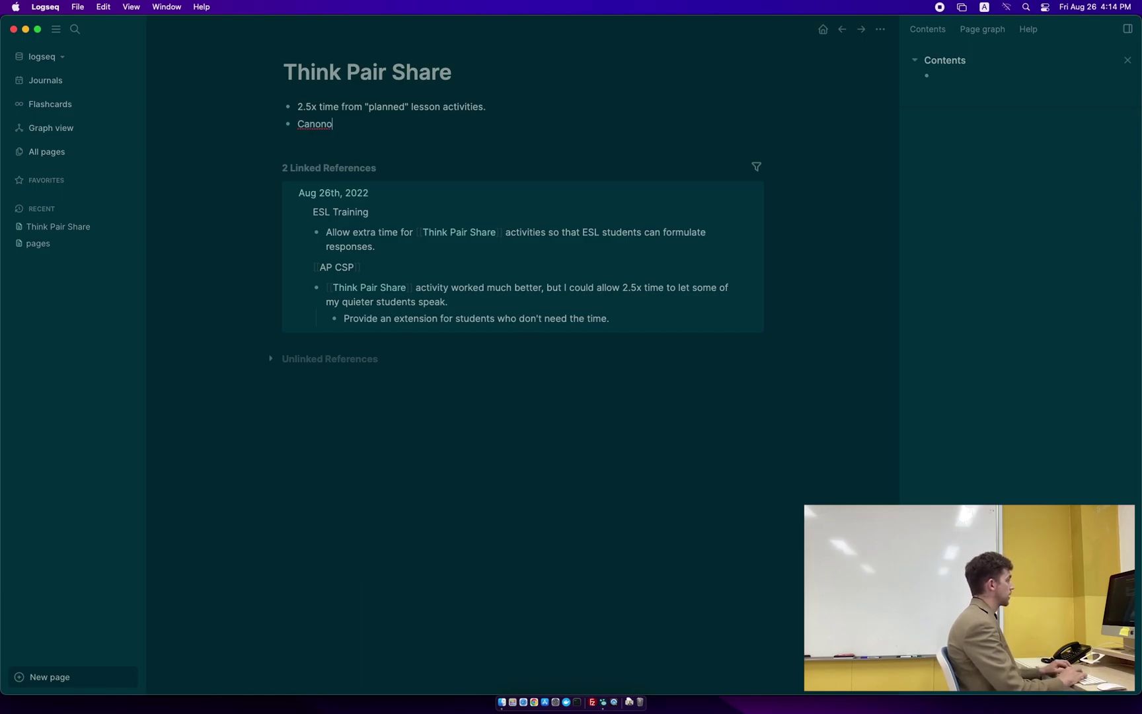
pyautogui.write(' thoughts only')
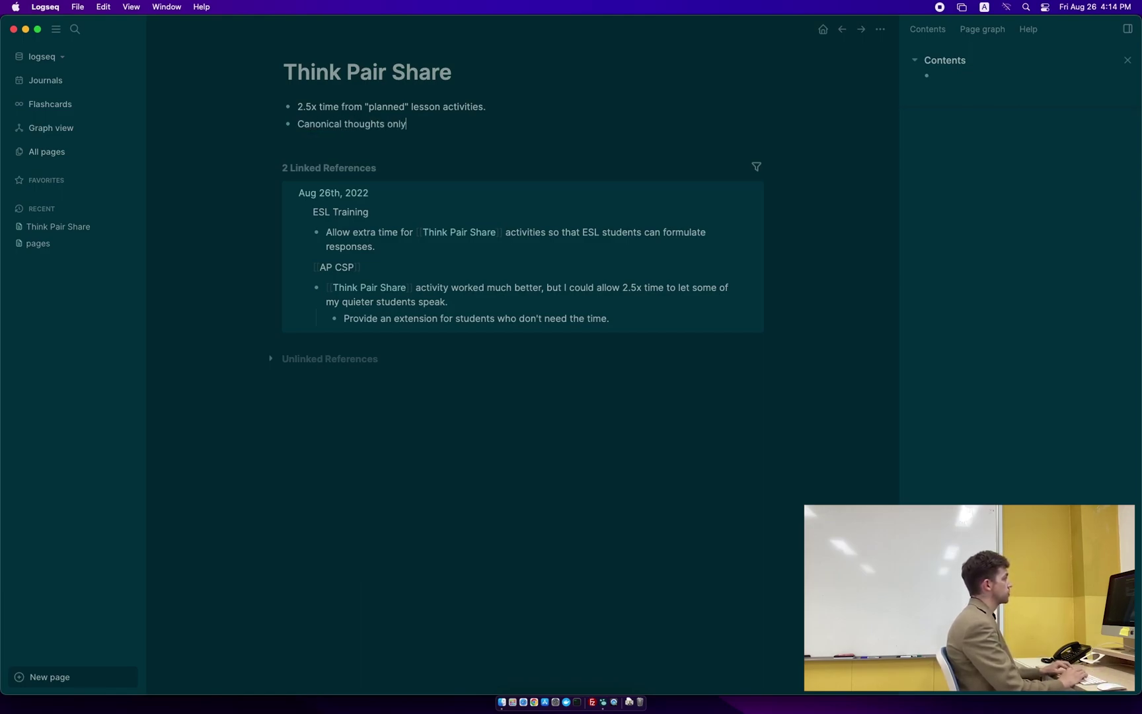
pyautogui.press('Return')
pyautogui.press('Tab')
# Step: Write the nested note 'Permanent recollections and ideas about this topic.'
pyautogui.write('Permant')
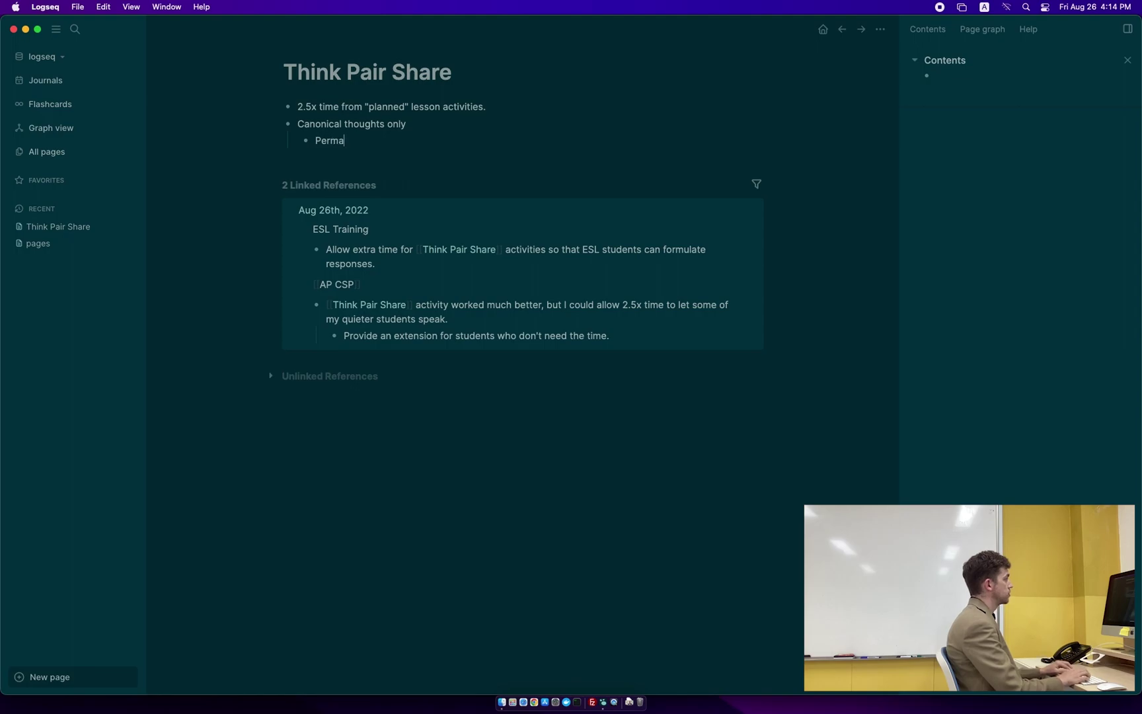
pyautogui.press('BackSpace')
pyautogui.press('BackSpace')
pyautogui.press('BackSpace')
pyautogui.write('nent')
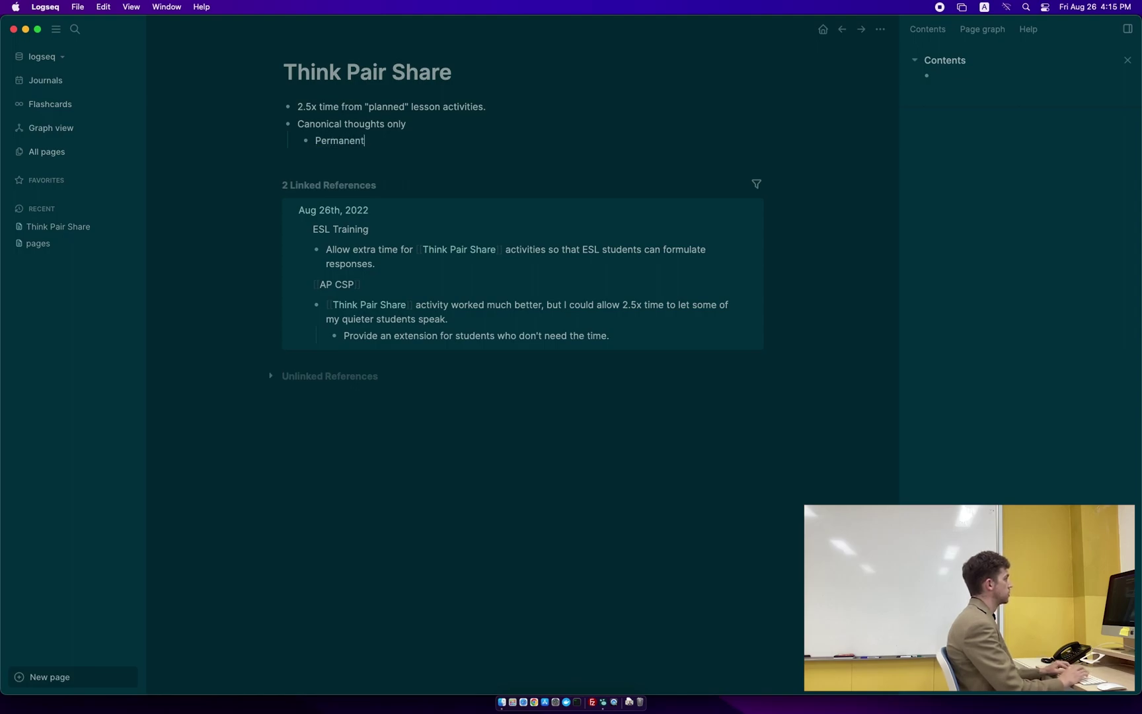
pyautogui.write(' recolle')
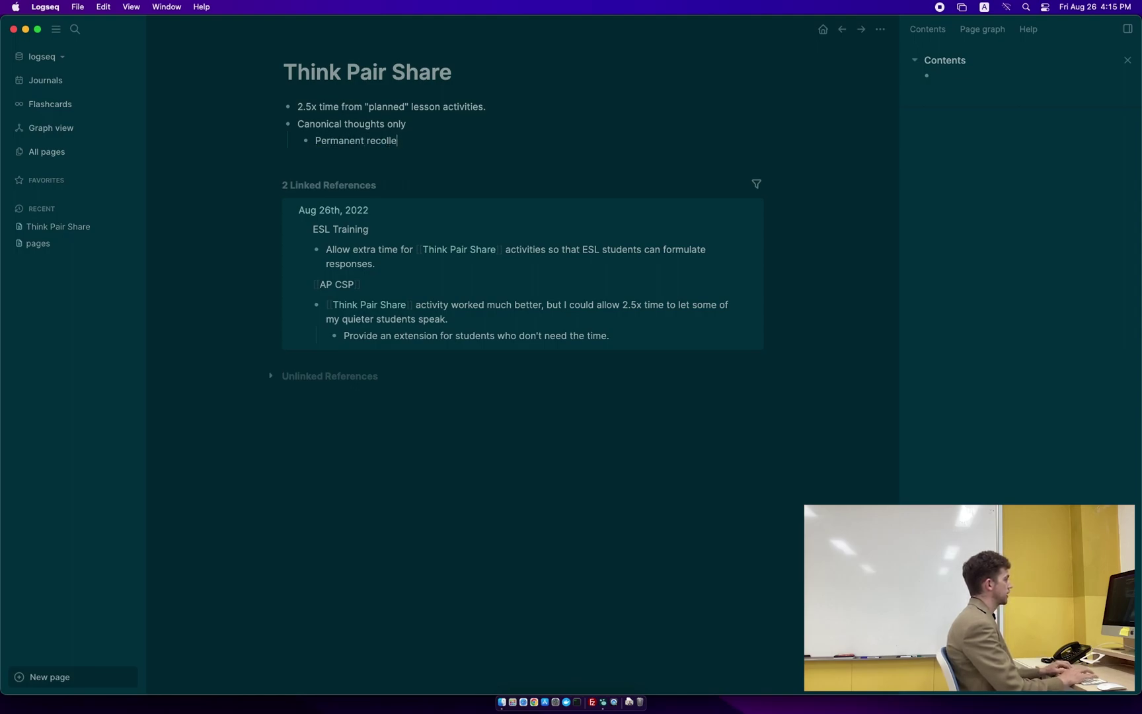
pyautogui.write('ctions an')
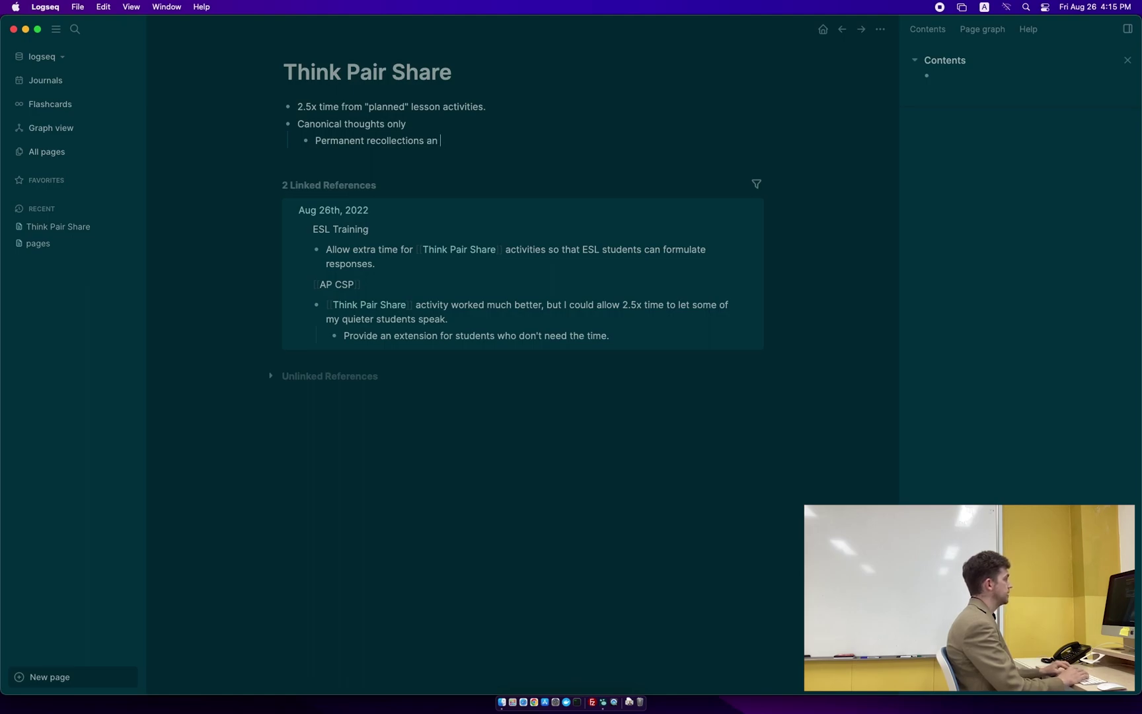
pyautogui.write('d ideas about this thin')
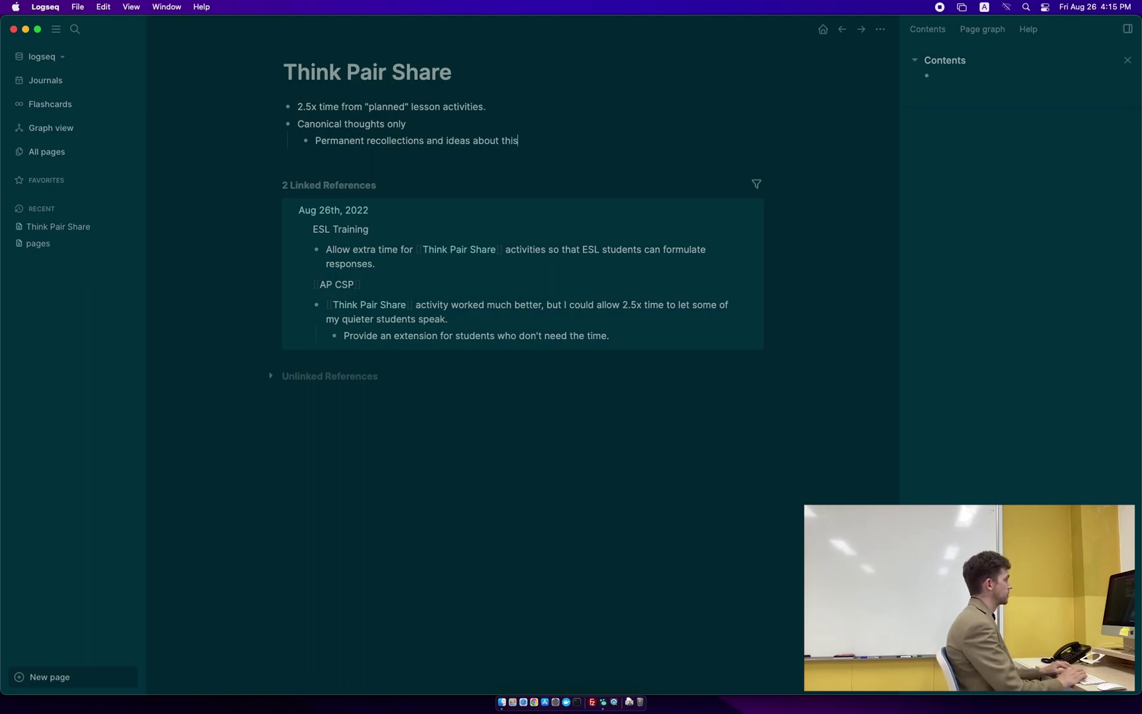
pyautogui.press('BackSpace')
pyautogui.press('BackSpace')
pyautogui.press('BackSpace')
pyautogui.write('opic.')
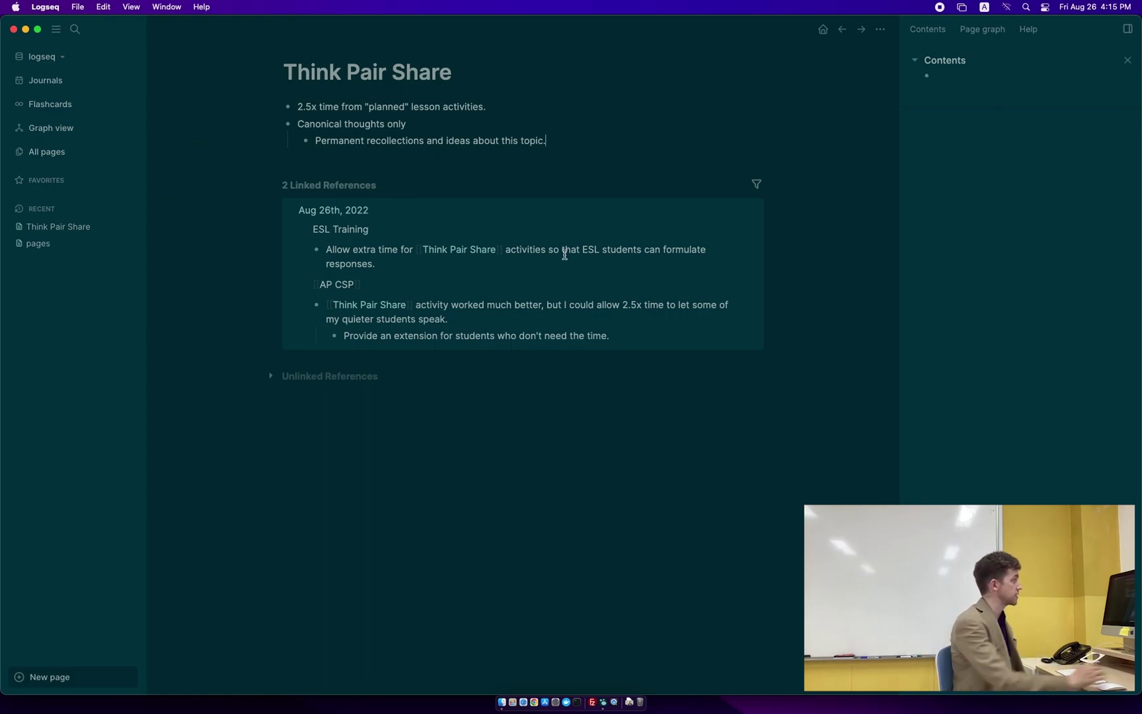
# Step: Open the AP CSP page from the linked references, then return to the Aug 26th, 2022 journal
pyautogui.click(348, 284)
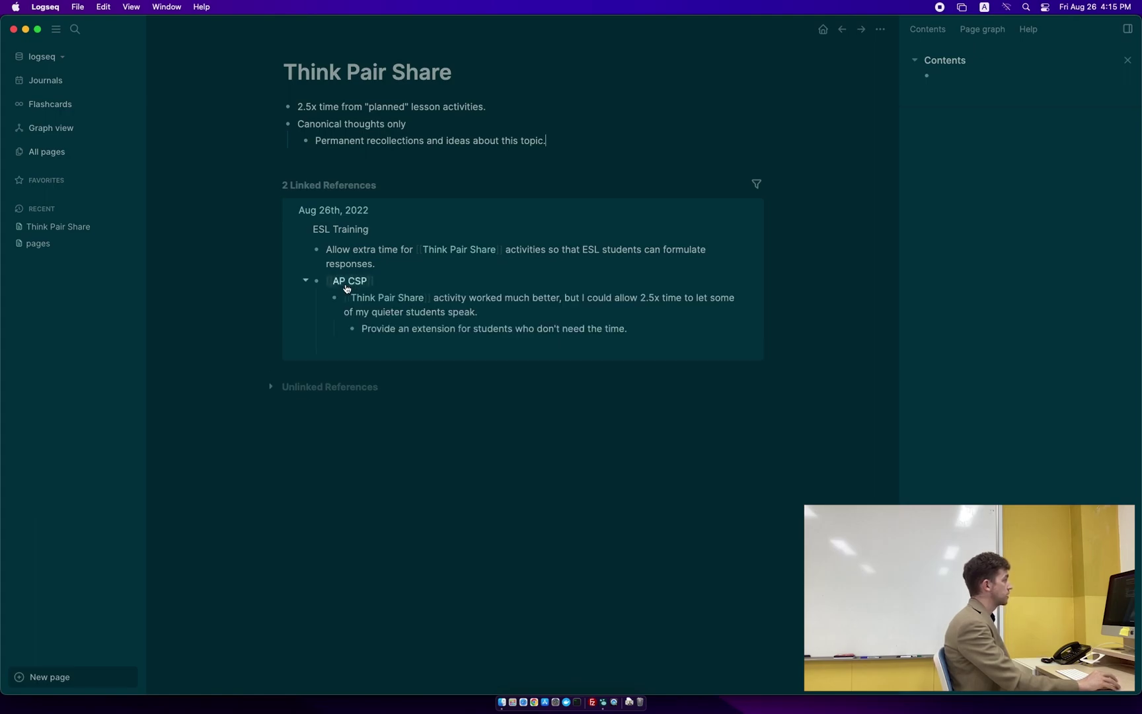
pyautogui.click(348, 281)
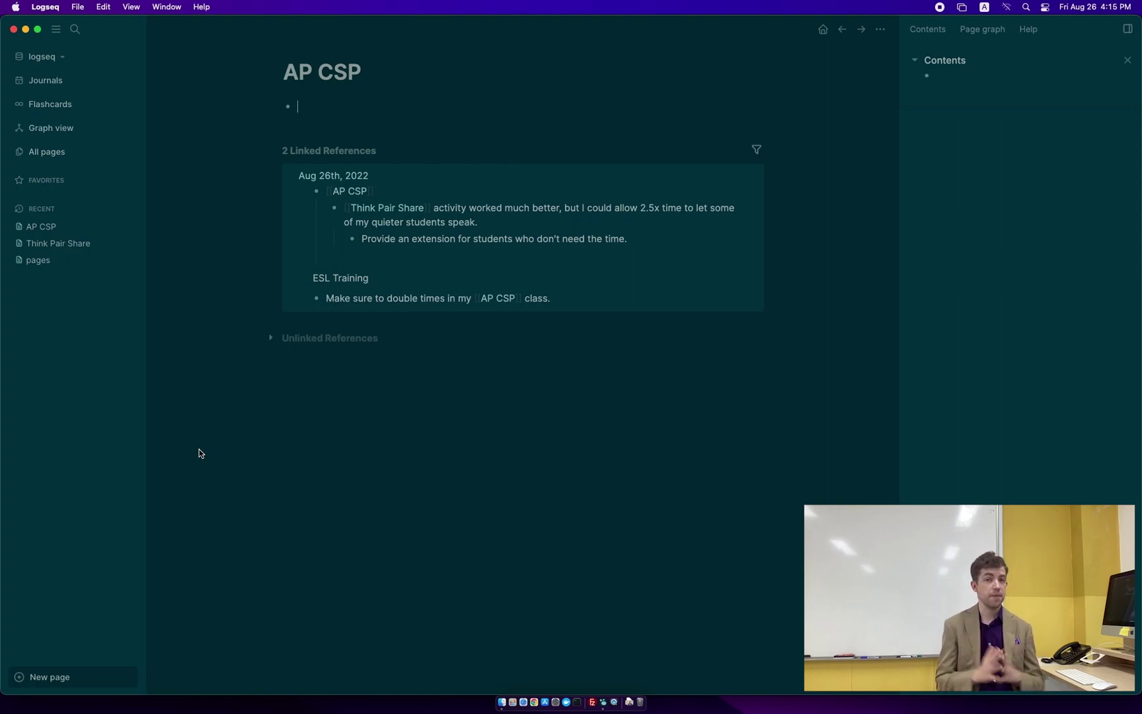
pyautogui.click(44, 81)
# Step: Add a final journal bullet reading 'Refence your pages when you want to find something later.'
pyautogui.click(361, 337)
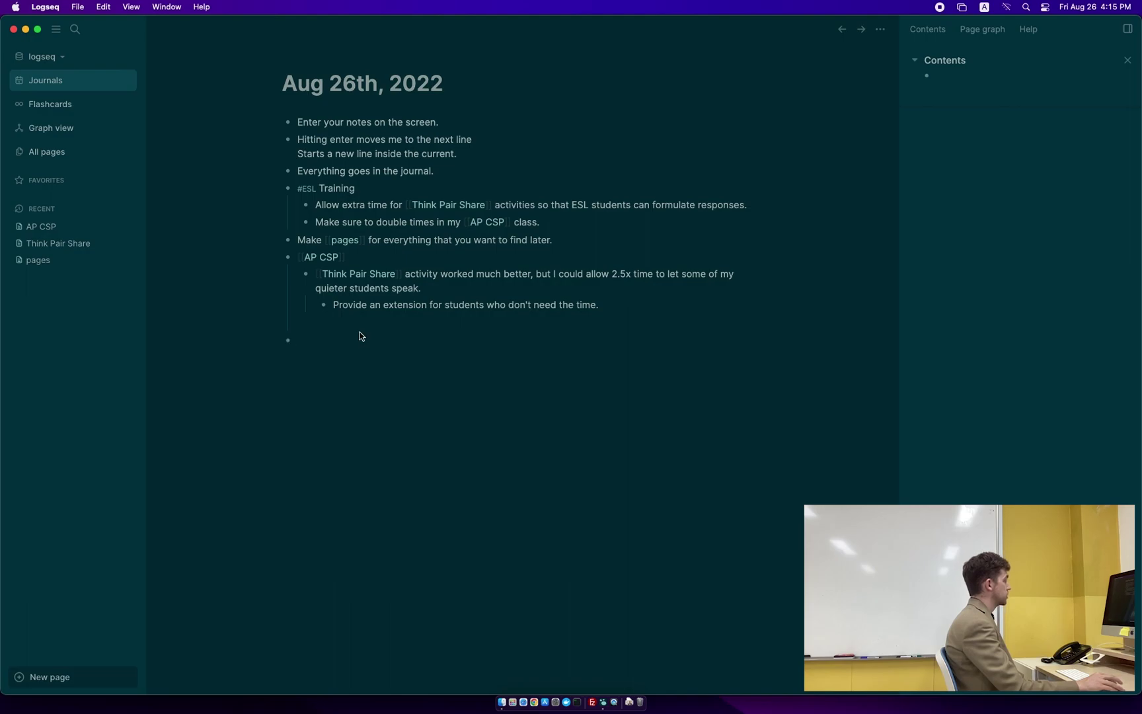
pyautogui.click(345, 327)
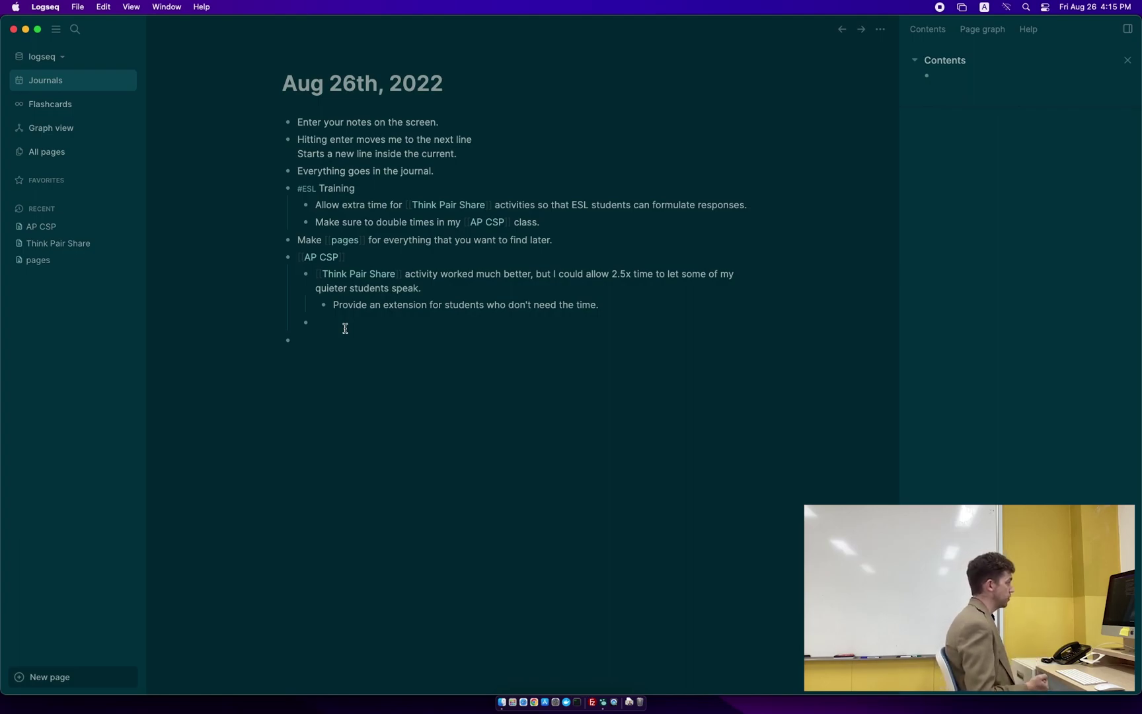
pyautogui.click(336, 340)
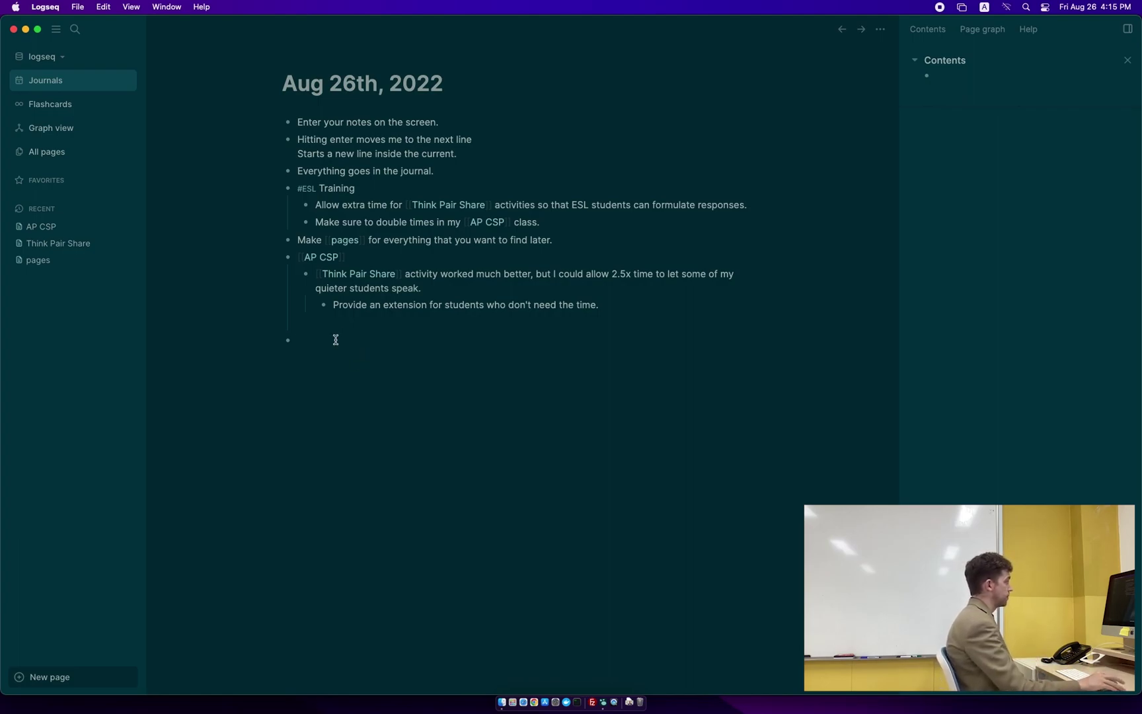
pyautogui.write('Reflec')
pyautogui.press('BackSpace')
pyautogui.press('BackSpace')
pyautogui.press('BackSpace')
pyautogui.press('BackSpace')
pyautogui.press('BackSpace')
pyautogui.write('ef')
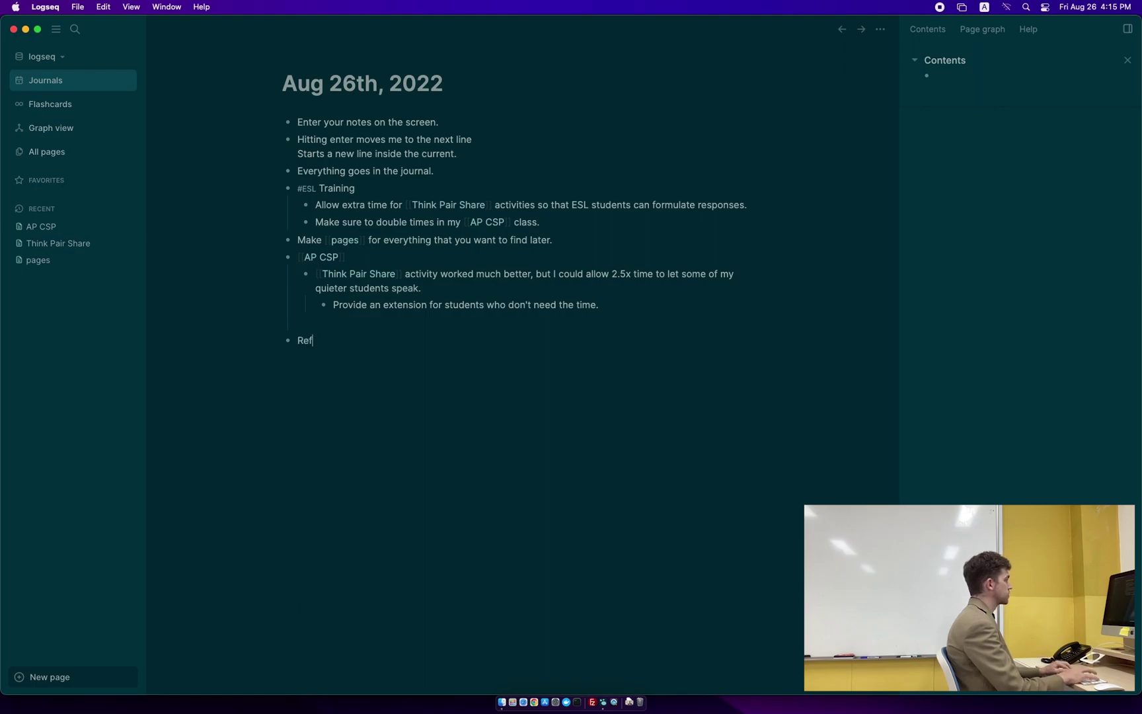
pyautogui.write('ence your pages w')
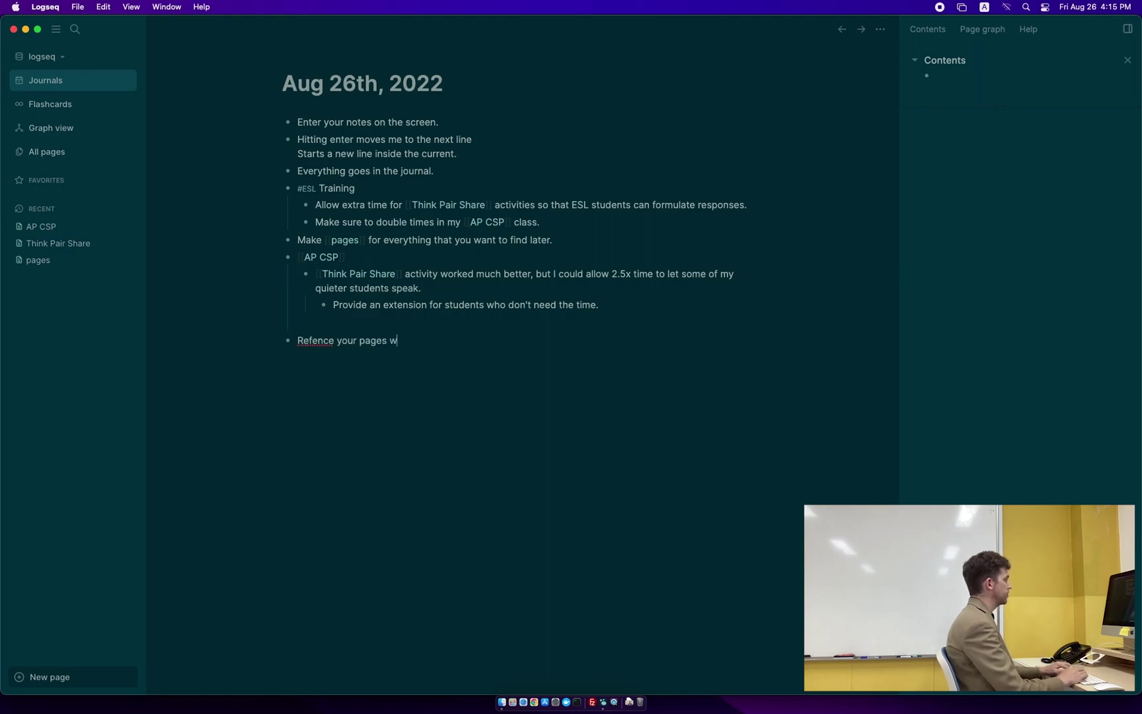
pyautogui.write('hen you want to fin')
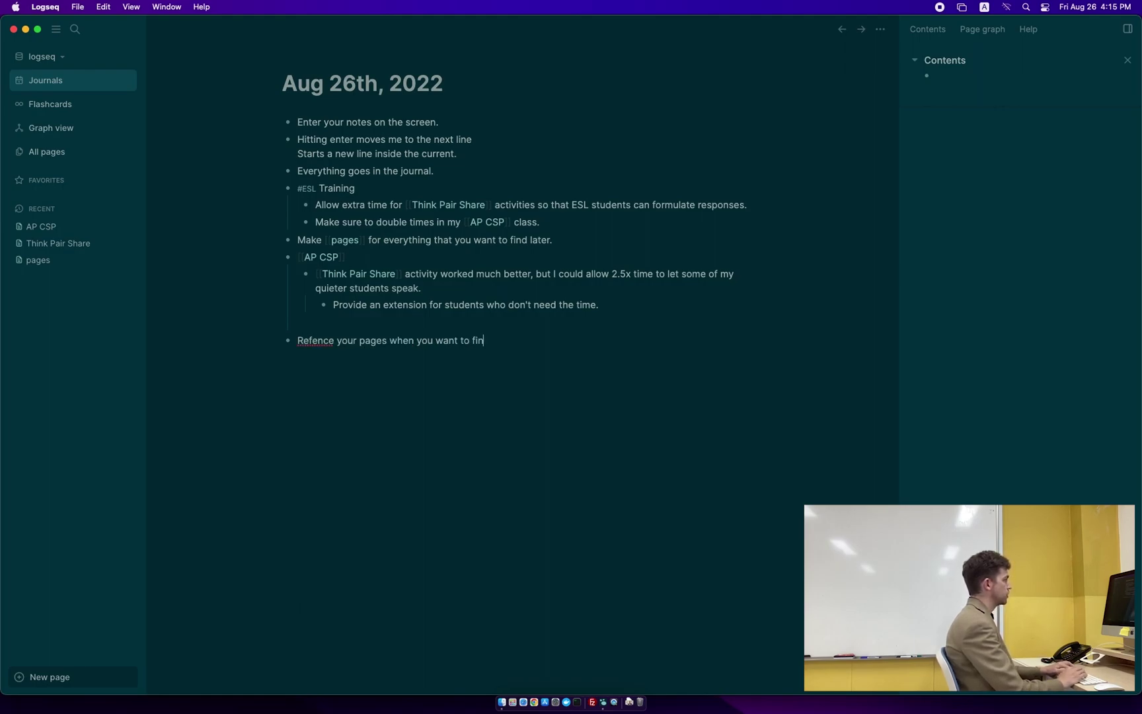
pyautogui.write('d something later.')
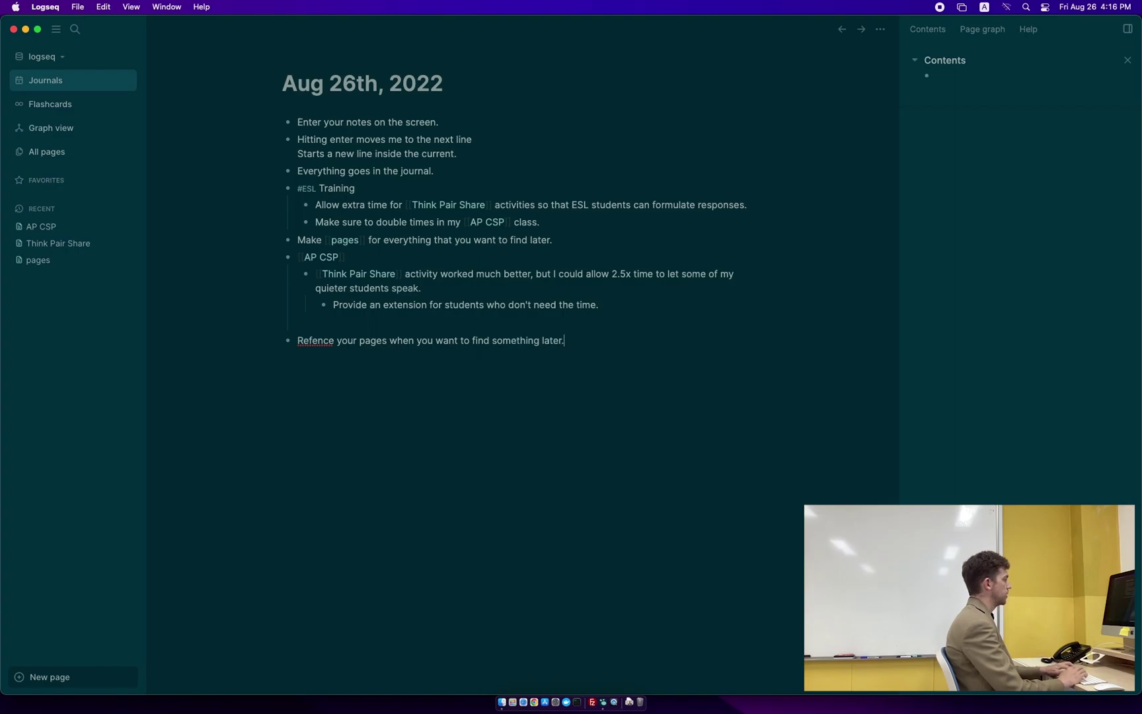